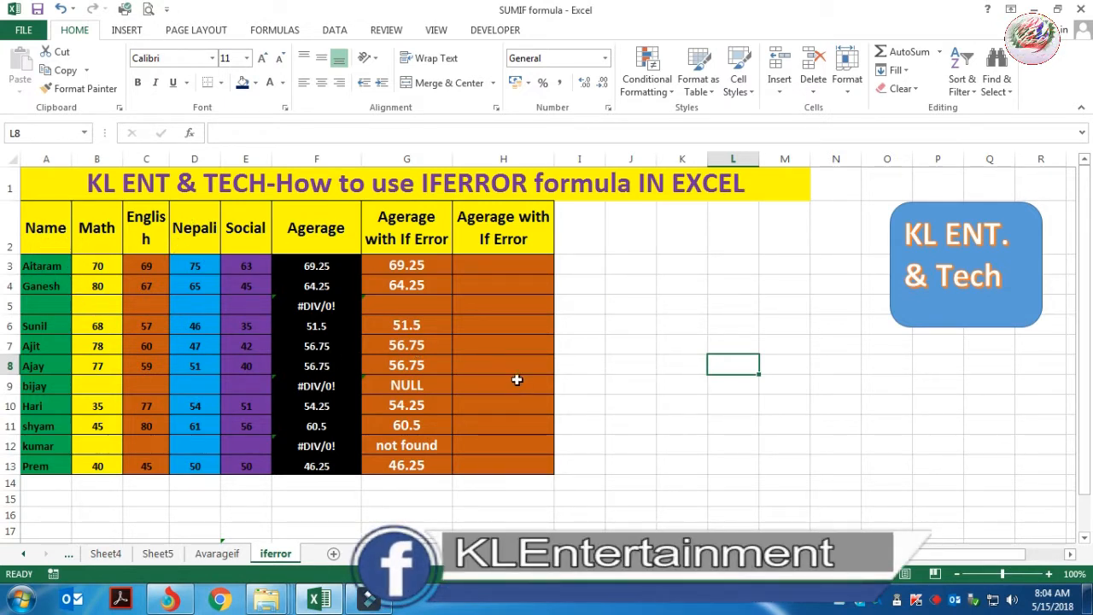
Step: Examine the average formulas in F3:F13 and the IFERROR version of the average in G3
{"action": "left_click_drag", "start_coordinate": [316, 267], "coordinate": [313, 466]}
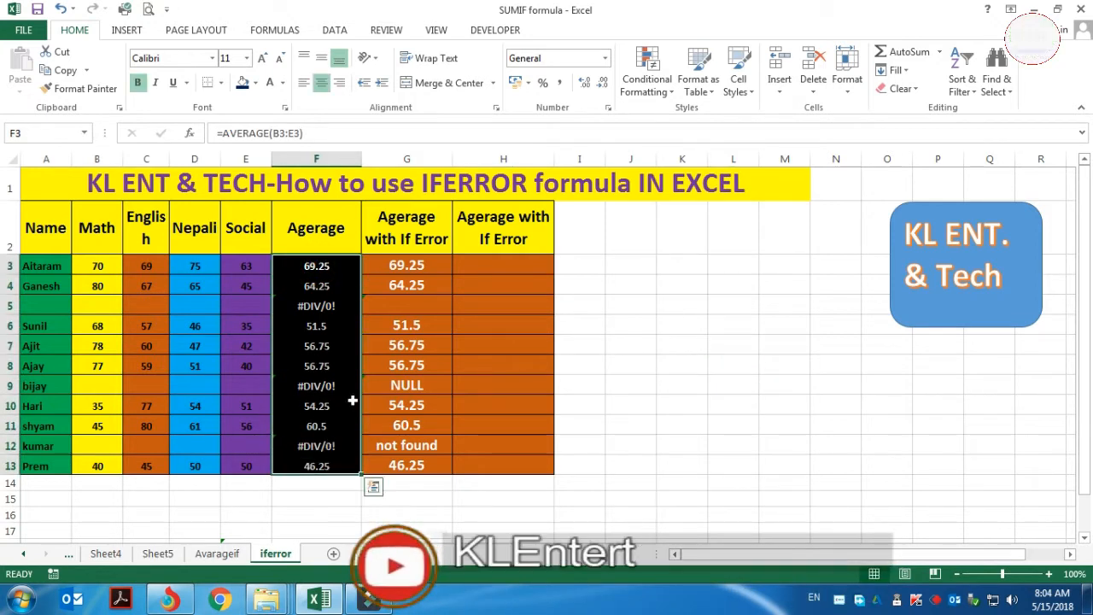
{"action": "left_click", "coordinate": [398, 221]}
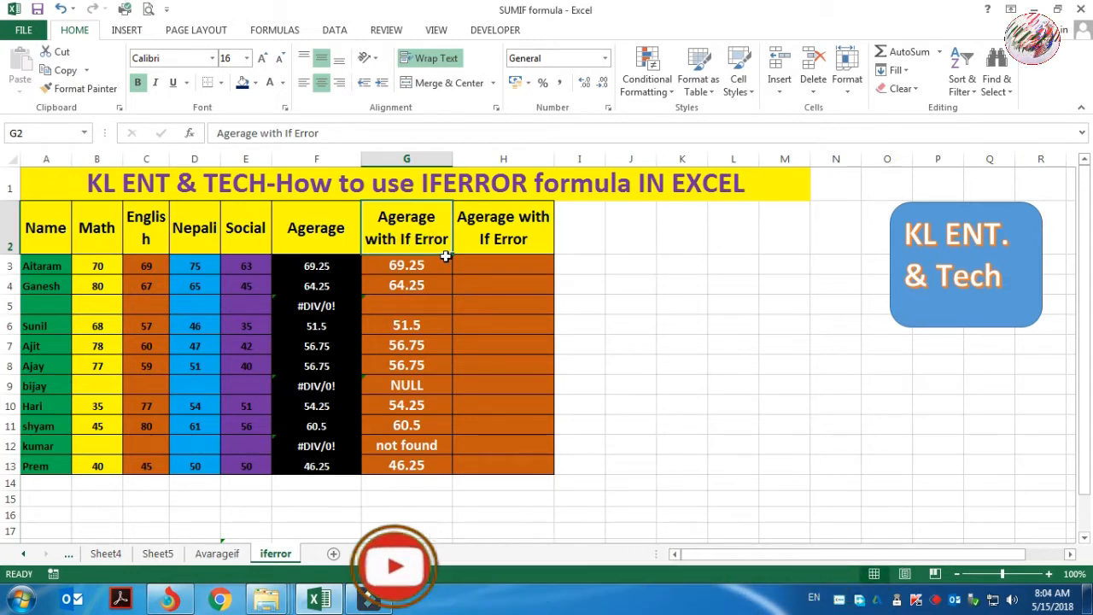
{"action": "left_click", "coordinate": [412, 267]}
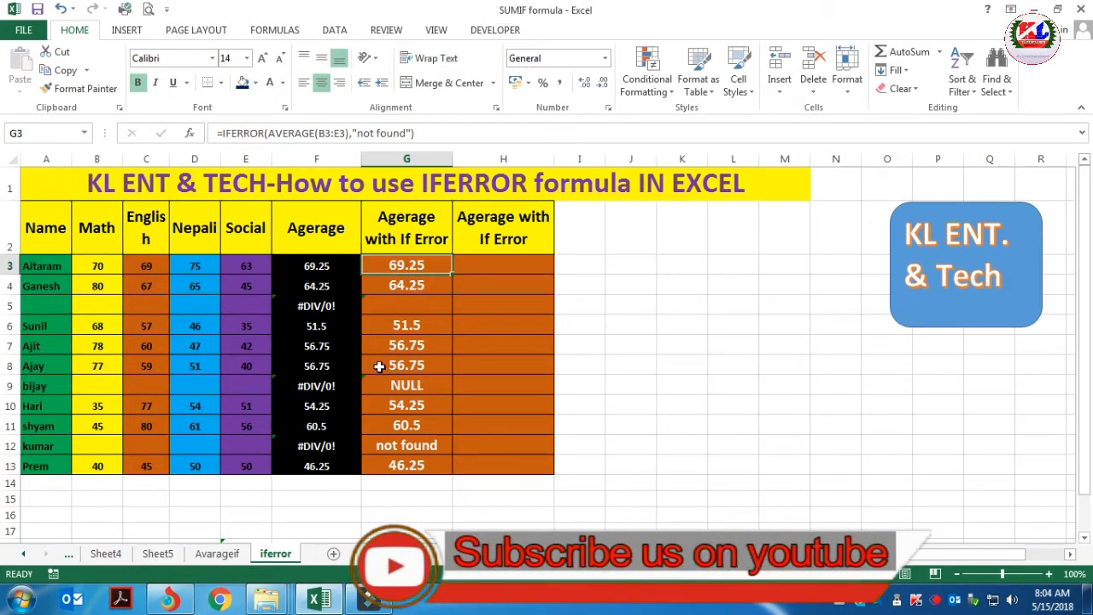
{"action": "left_click", "coordinate": [623, 318]}
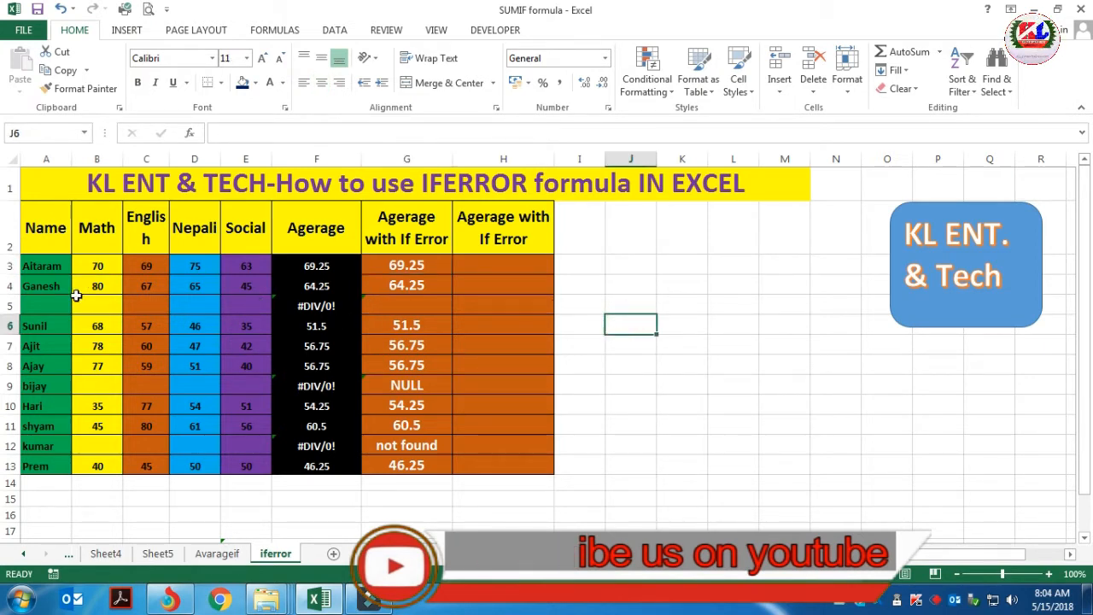
{"action": "left_click", "coordinate": [314, 267]}
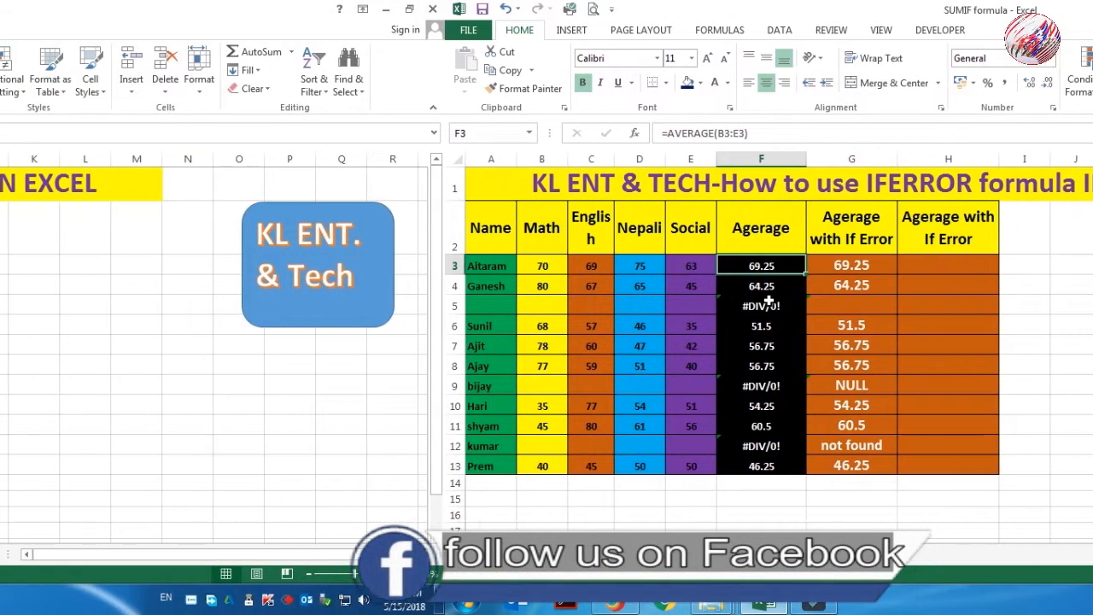
Step: Compare the AVERAGE formulas in F5, F9 and F12 with the IFERROR formulas beside them in G5, G9 and G12
{"action": "left_click", "coordinate": [321, 305]}
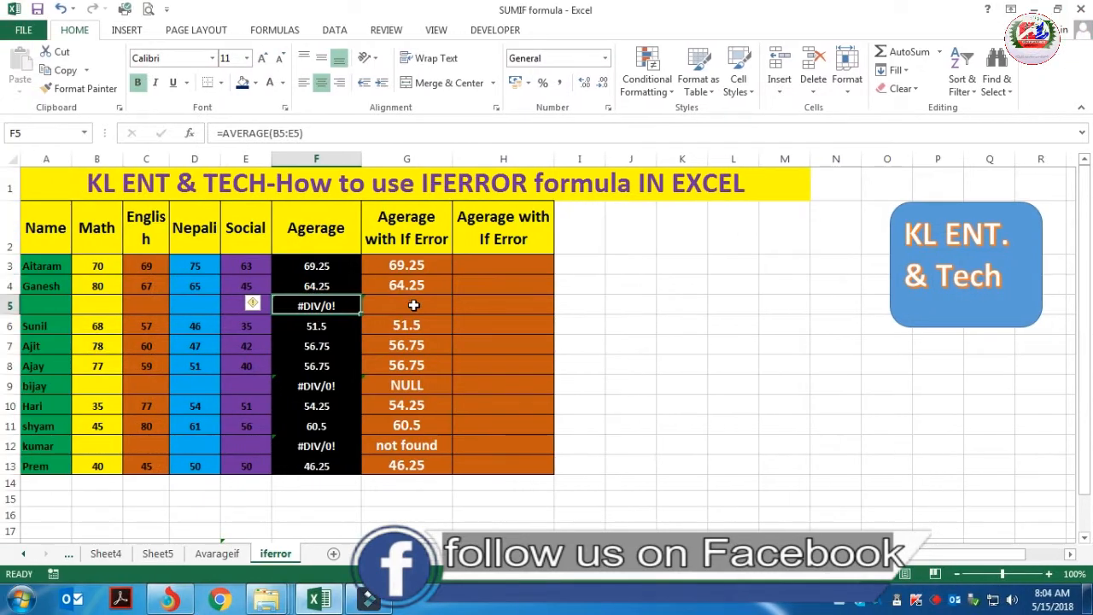
{"action": "left_click", "coordinate": [318, 305]}
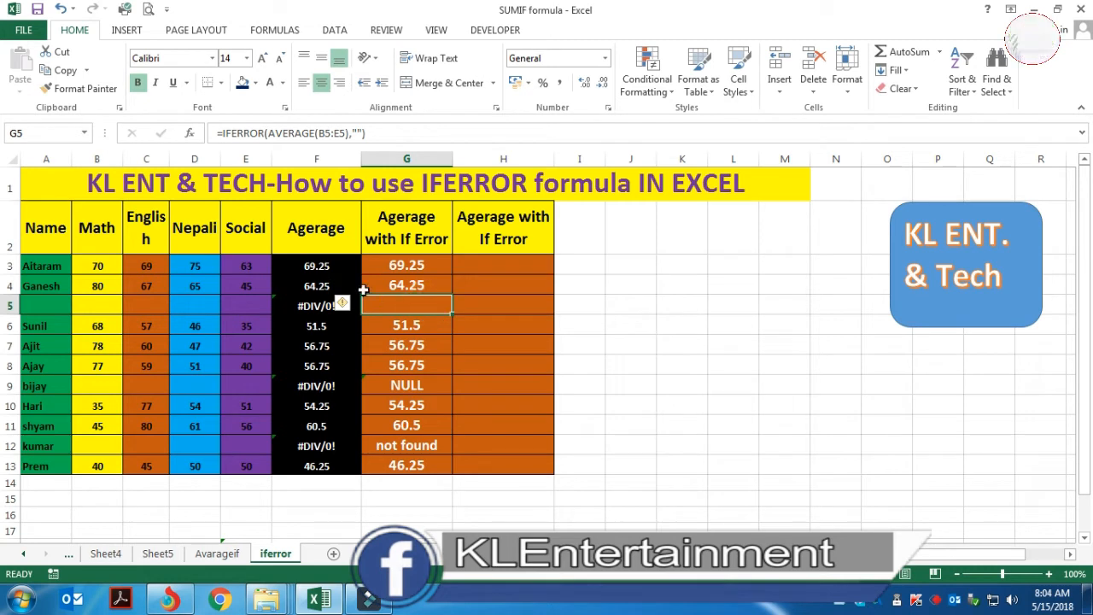
{"action": "left_click", "coordinate": [315, 308]}
{"action": "left_click", "coordinate": [430, 305]}
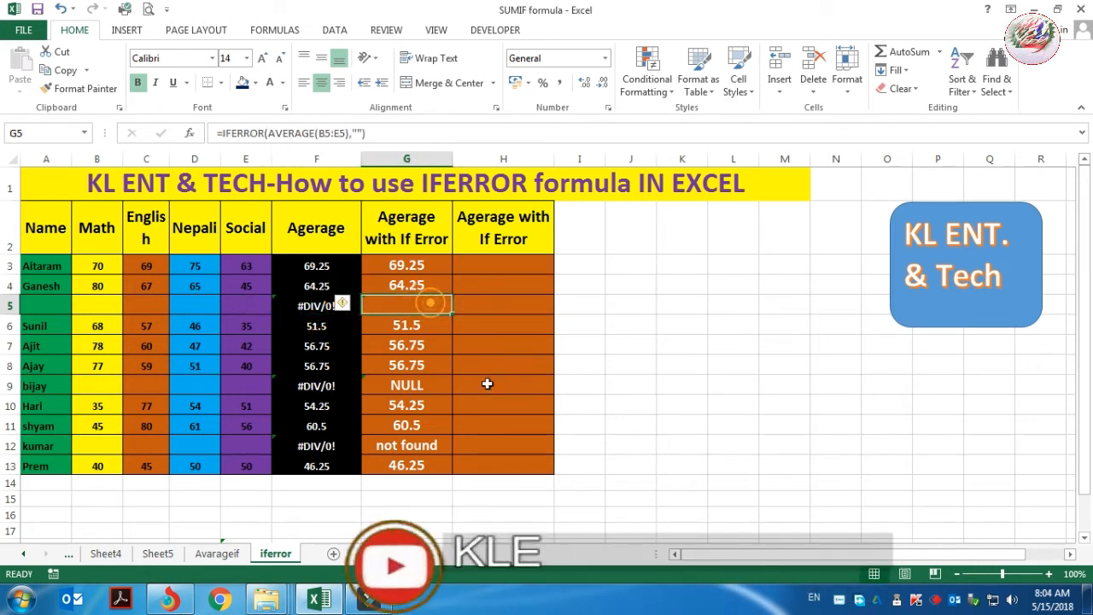
{"action": "left_click", "coordinate": [303, 389]}
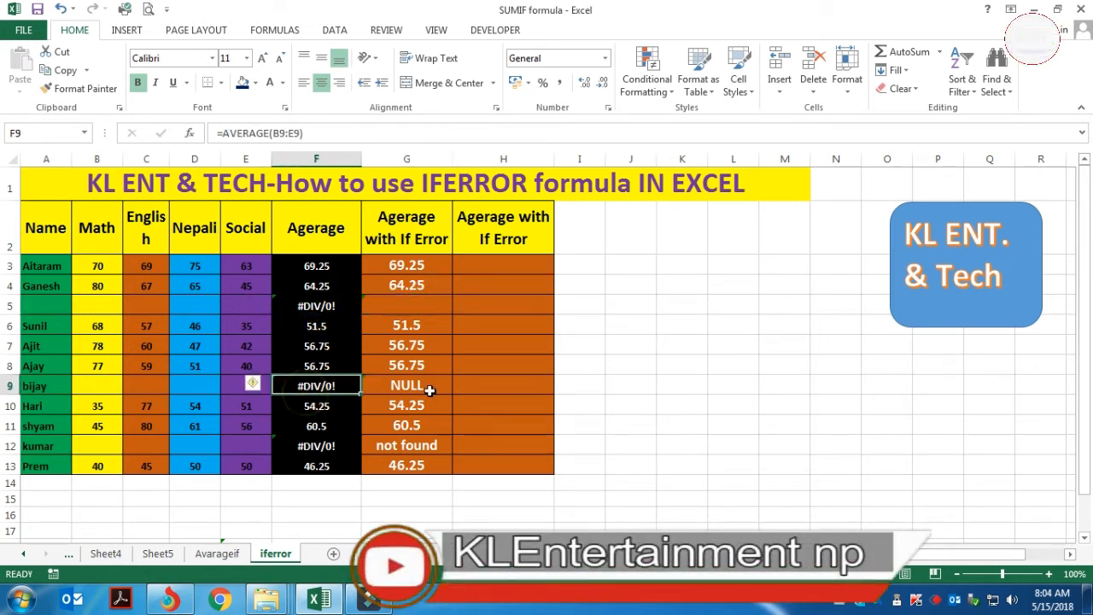
{"action": "left_click", "coordinate": [430, 389]}
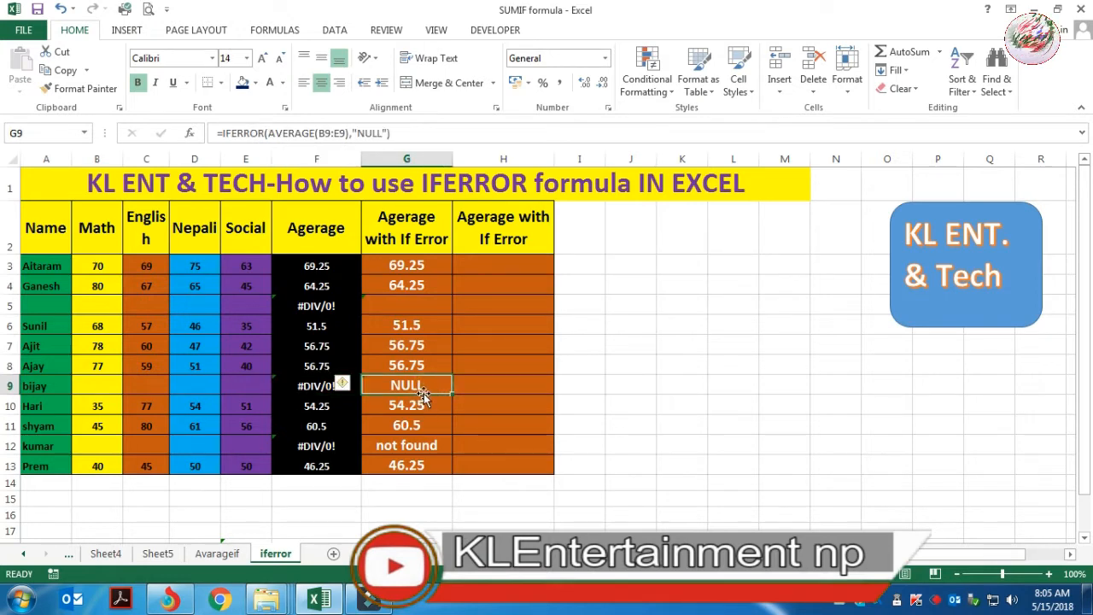
{"action": "scroll", "coordinate": [423, 393], "scroll_direction": "down", "scroll_amount": 1}
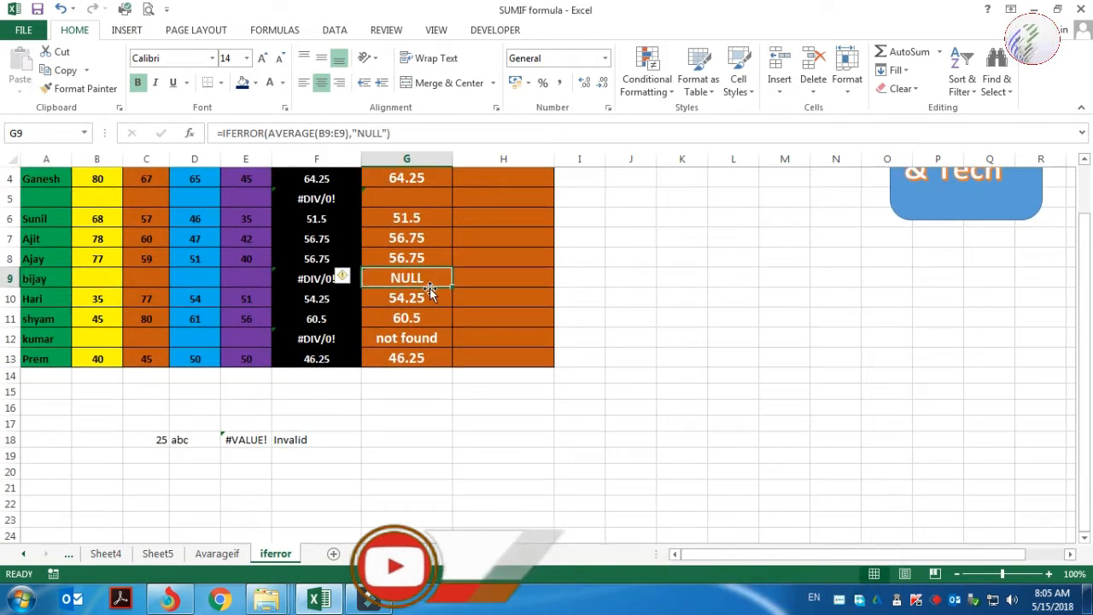
{"action": "left_click", "coordinate": [303, 339]}
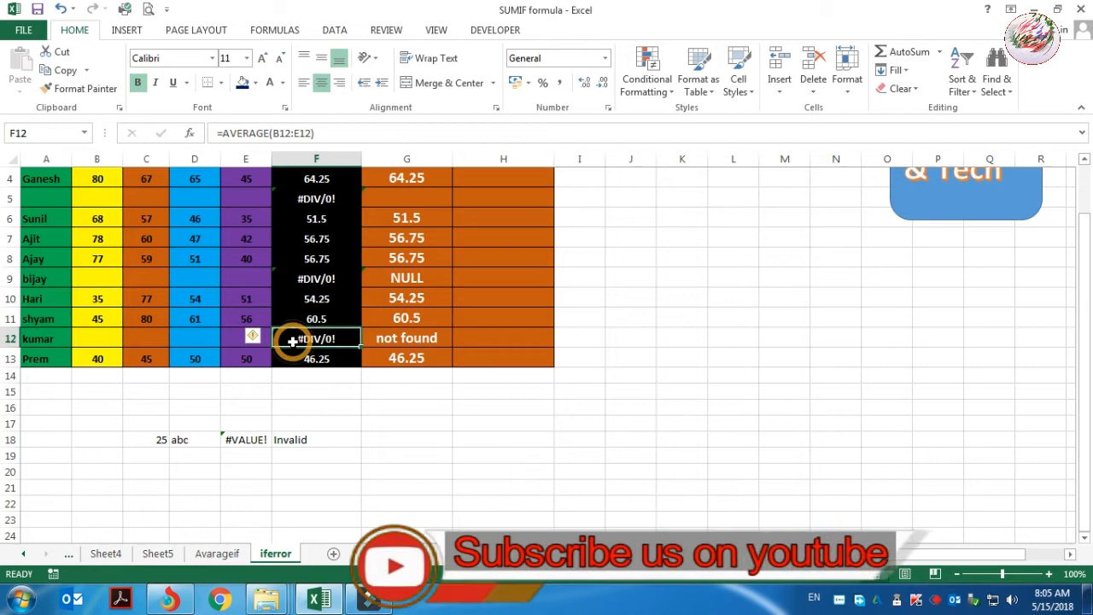
{"action": "left_click", "coordinate": [407, 339]}
{"action": "scroll", "coordinate": [435, 357], "scroll_direction": "up", "scroll_amount": 1}
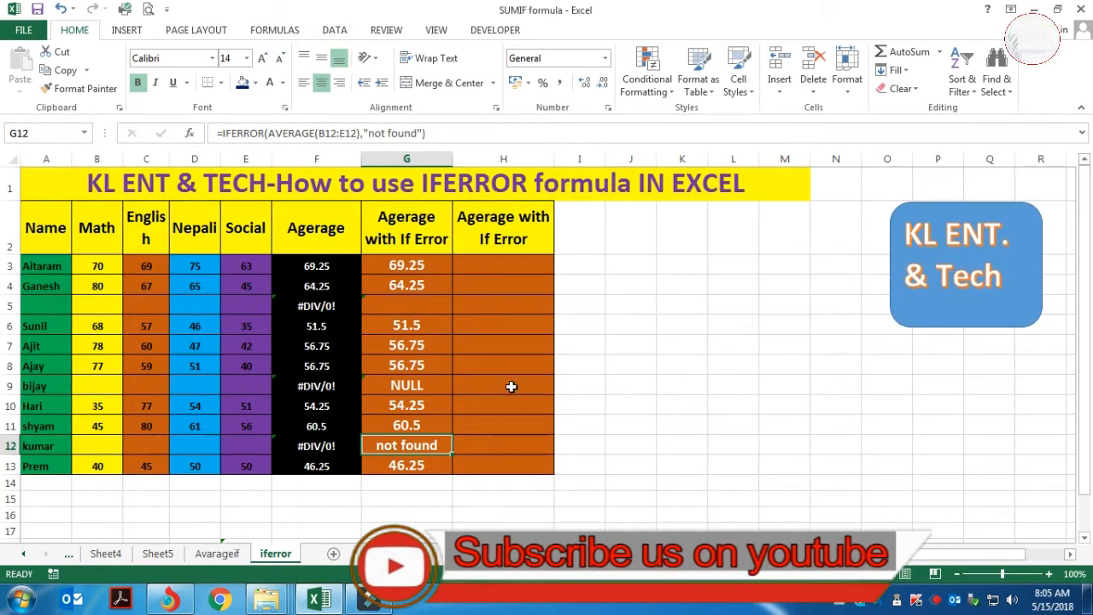
{"action": "left_click", "coordinate": [529, 361]}
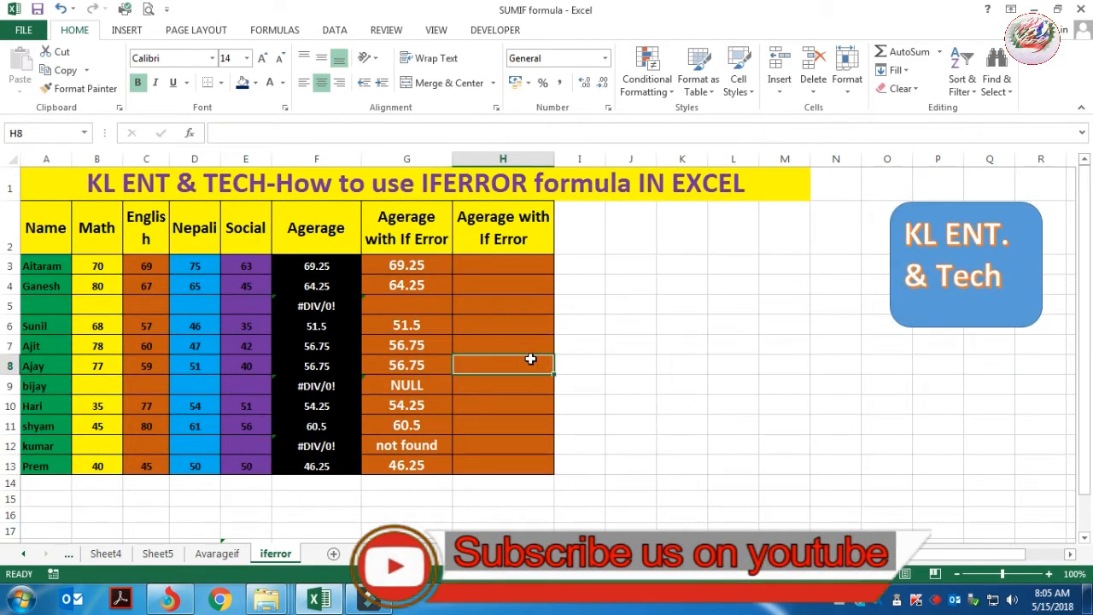
Step: Enter 25 in C19 and the text ABC in D19, below the existing example row
{"action": "scroll", "coordinate": [531, 359], "scroll_direction": "down", "scroll_amount": 1}
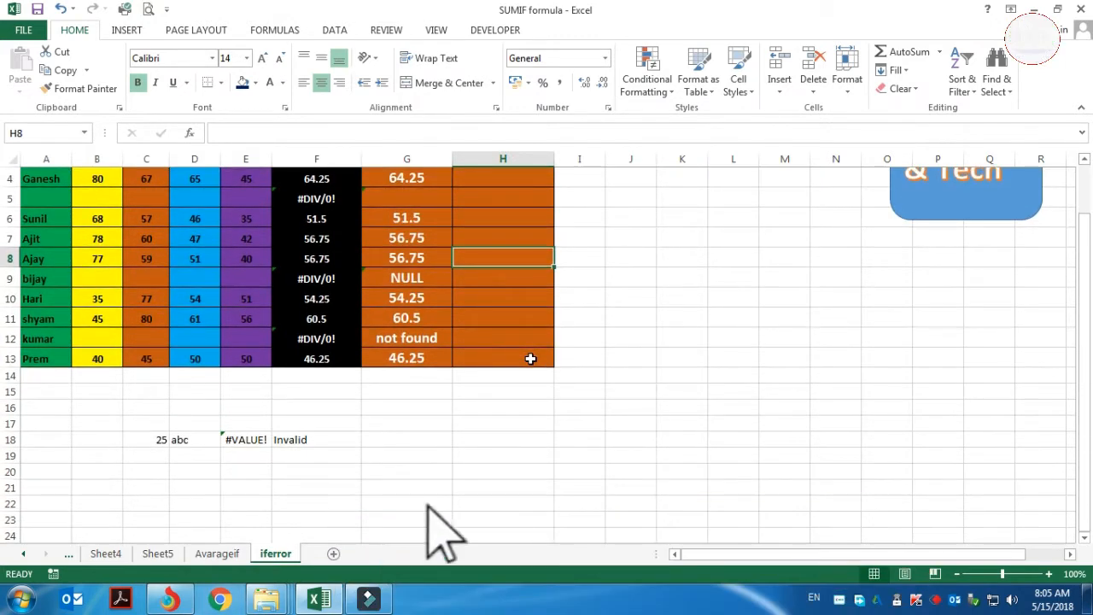
{"action": "left_click", "coordinate": [256, 446]}
{"action": "left_click", "coordinate": [178, 458]}
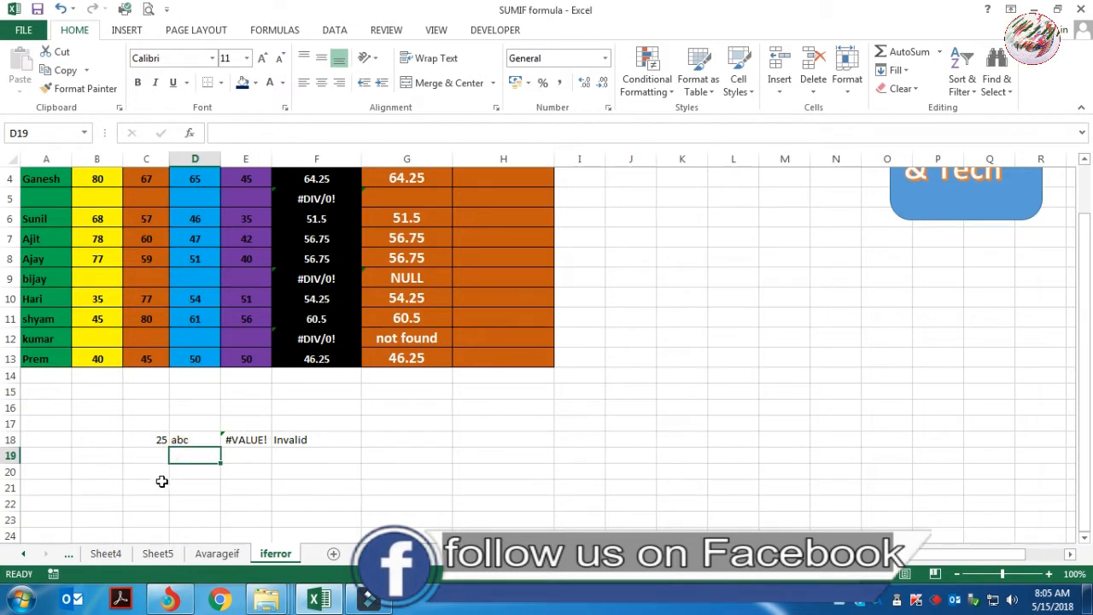
{"action": "left_click", "coordinate": [161, 482]}
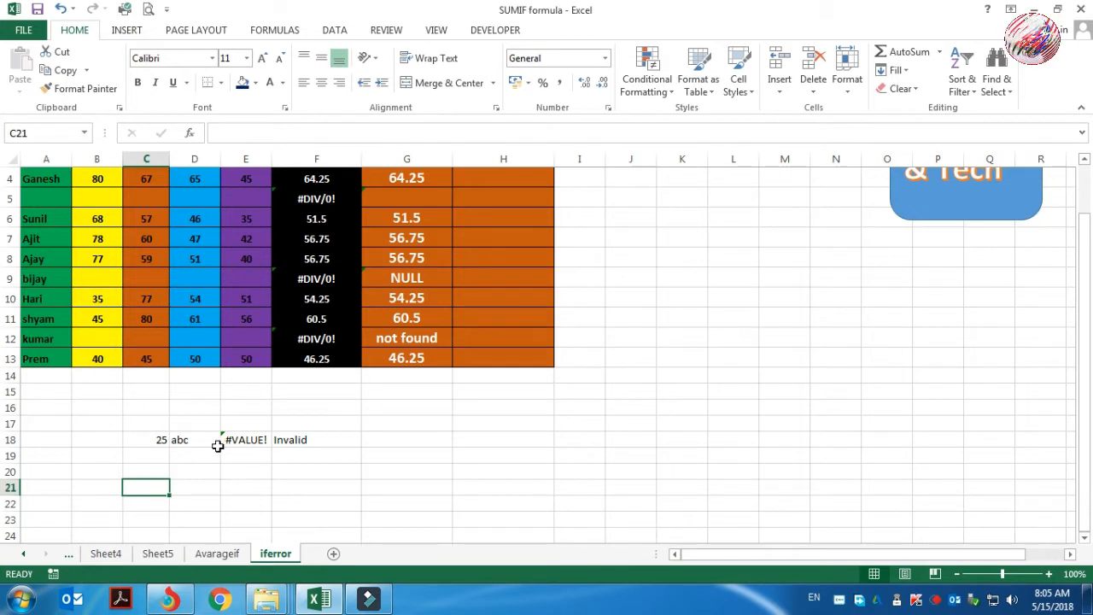
{"action": "left_click", "coordinate": [159, 457]}
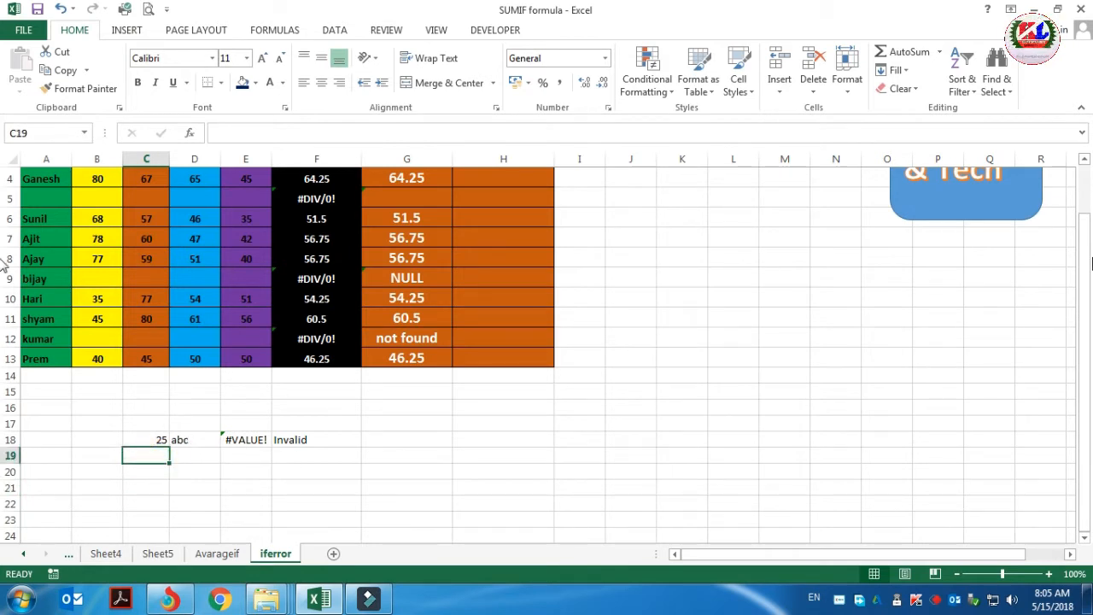
{"action": "type", "text": "25"}
{"action": "key", "text": "Tab"}
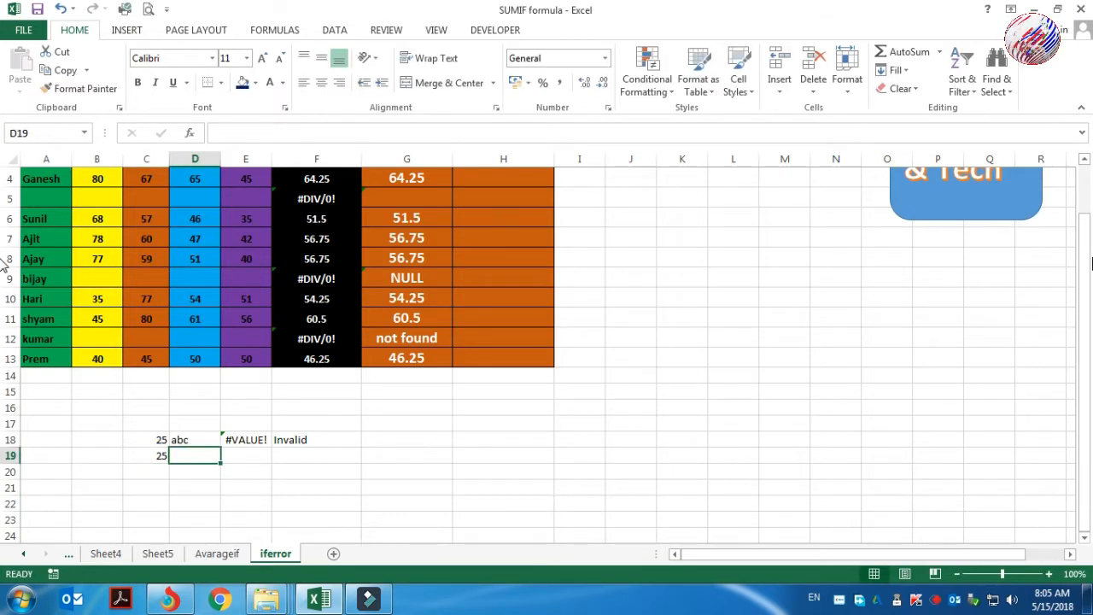
{"action": "type", "text": "A"}
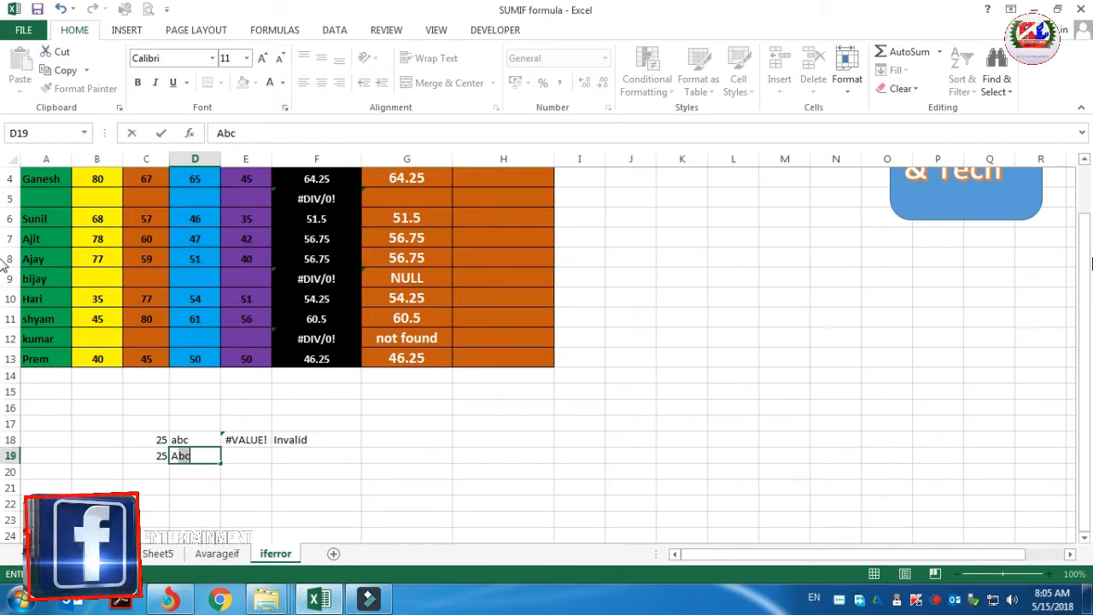
{"action": "type", "text": "BC"}
{"action": "key", "text": "Tab"}
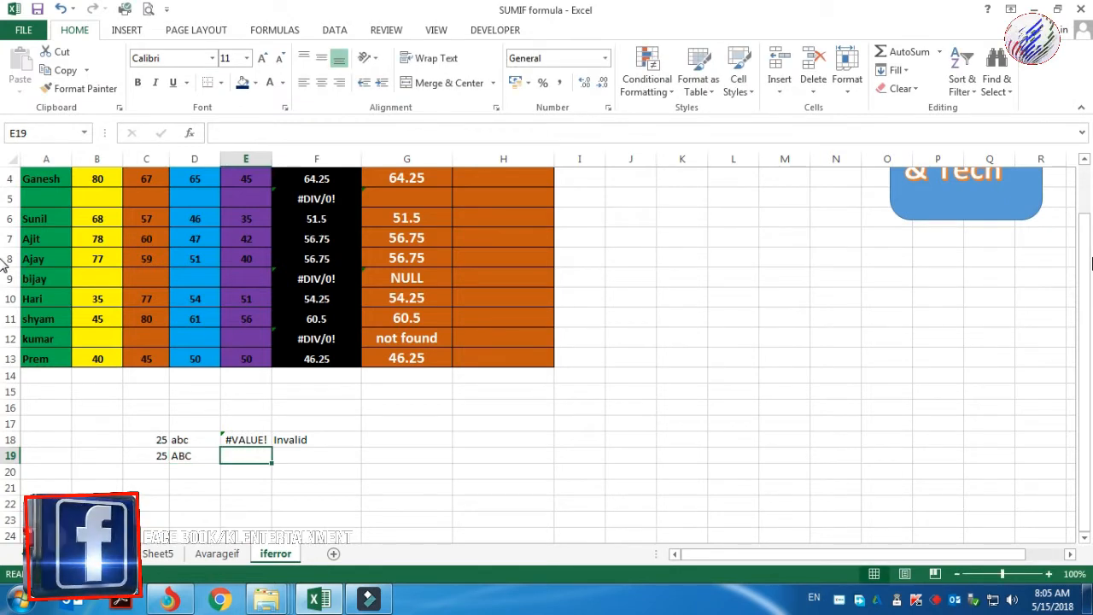
Step: Enter the addition formula =C19+D19 in E19 and check it
{"action": "type", "text": "="}
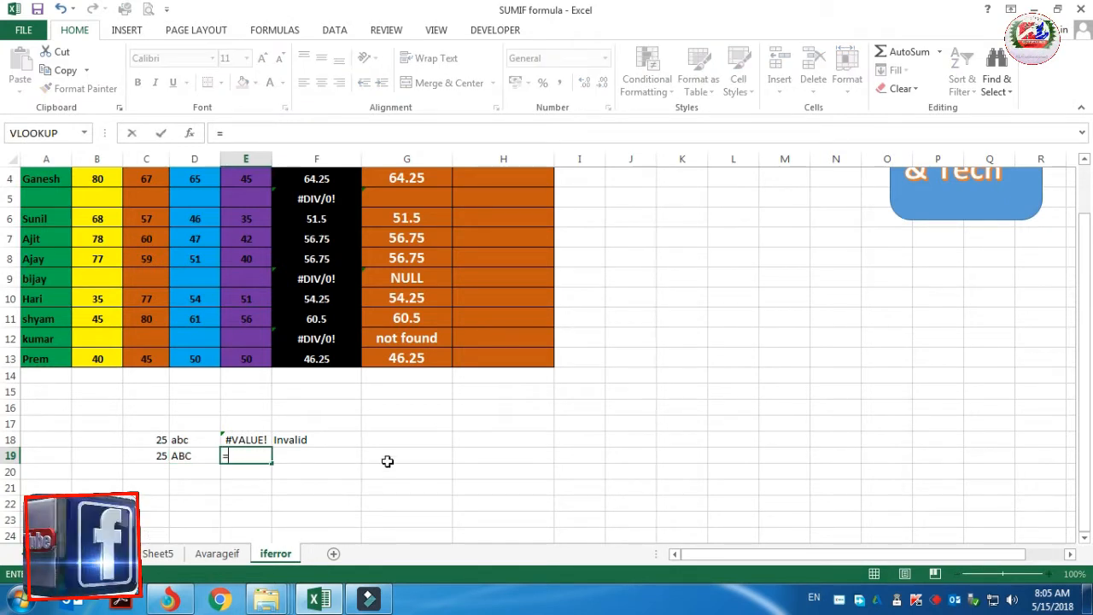
{"action": "left_click", "coordinate": [158, 455]}
{"action": "type", "text": "+"}
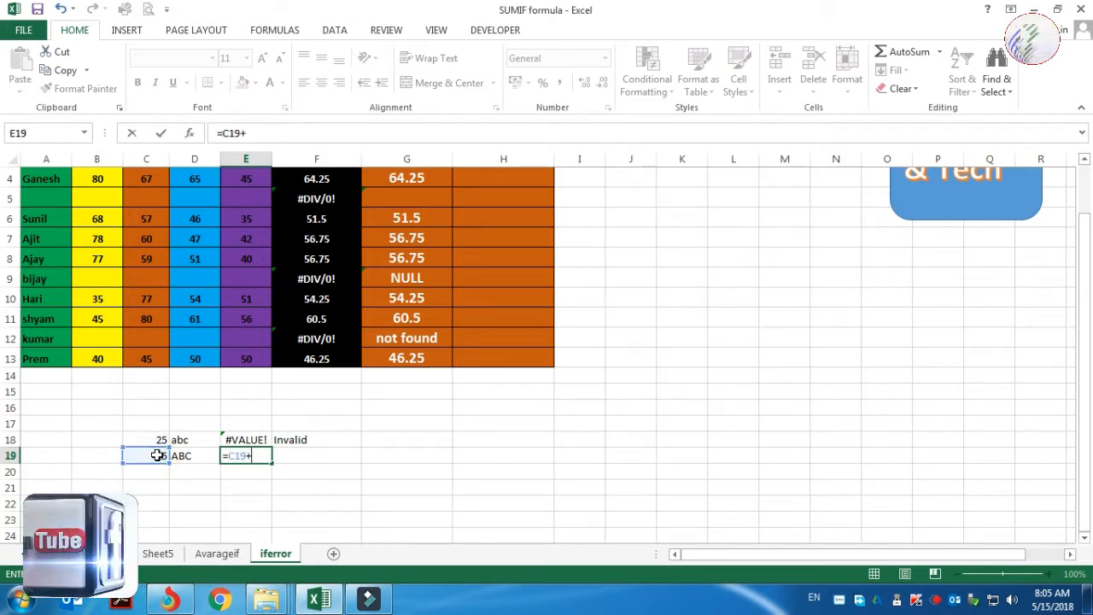
{"action": "left_click", "coordinate": [203, 455]}
{"action": "key", "text": "Return"}
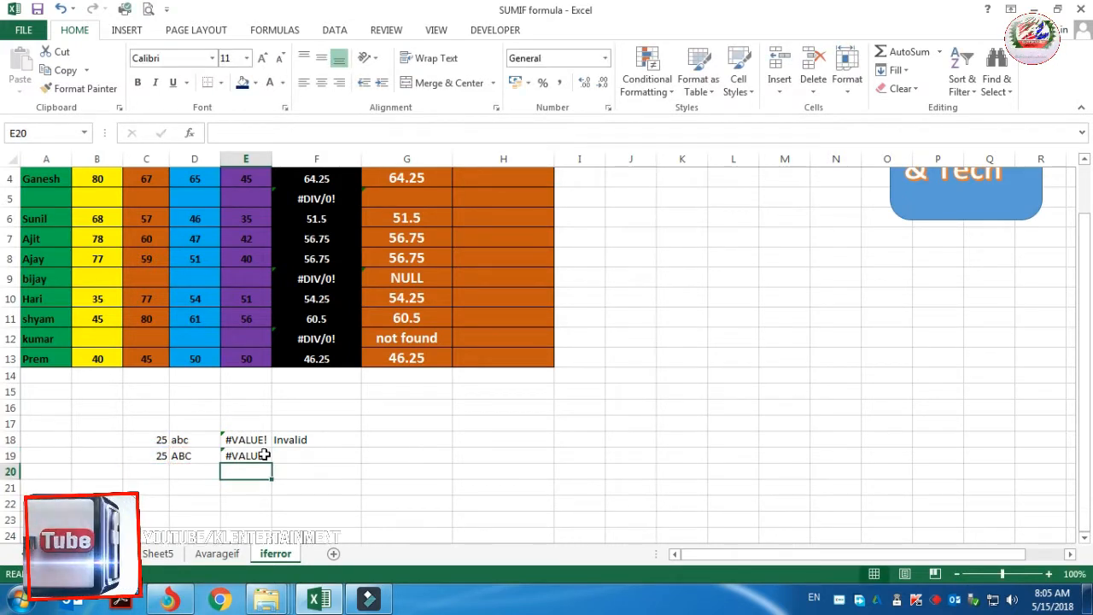
{"action": "left_click", "coordinate": [263, 455]}
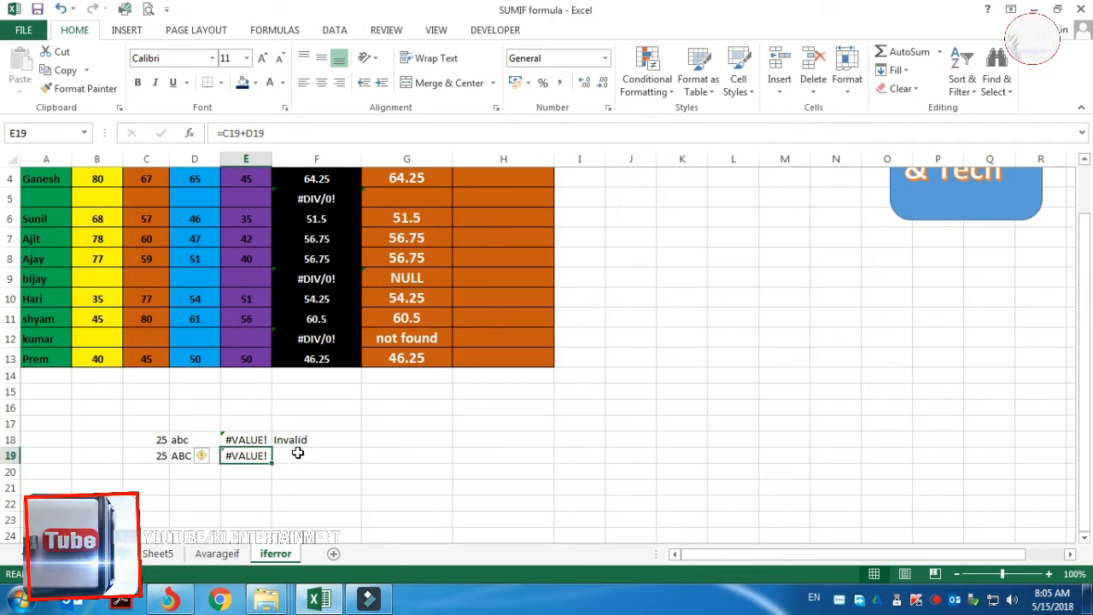
Step: Check the IFERROR formula in F18 and enter =IFERROR(C19+D19,"") in F19
{"action": "left_click", "coordinate": [297, 453]}
{"action": "left_click", "coordinate": [303, 440]}
{"action": "left_click", "coordinate": [323, 467]}
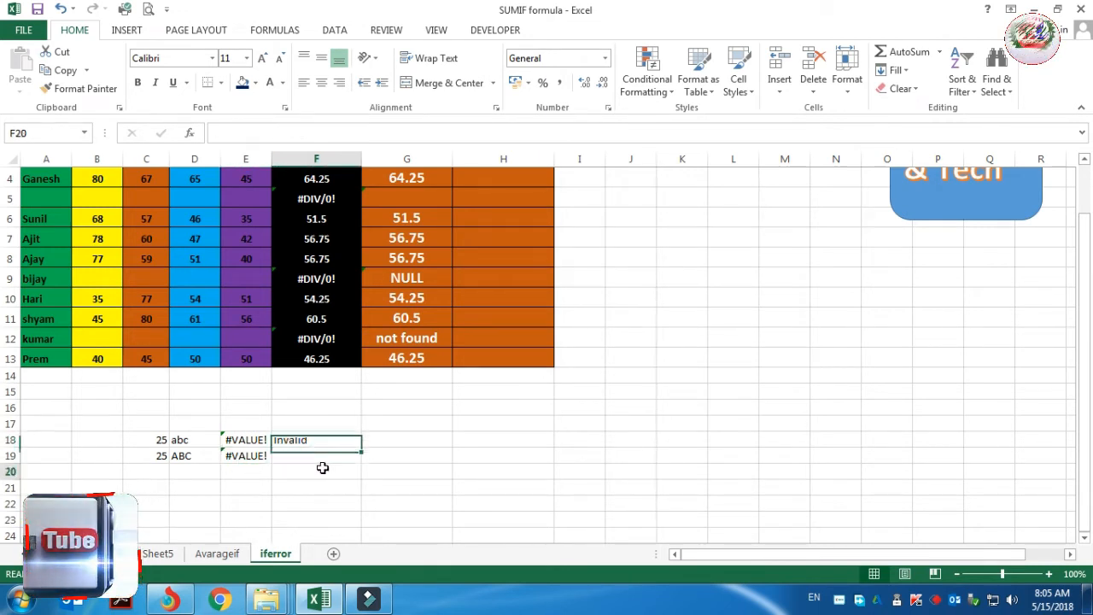
{"action": "left_click", "coordinate": [301, 439]}
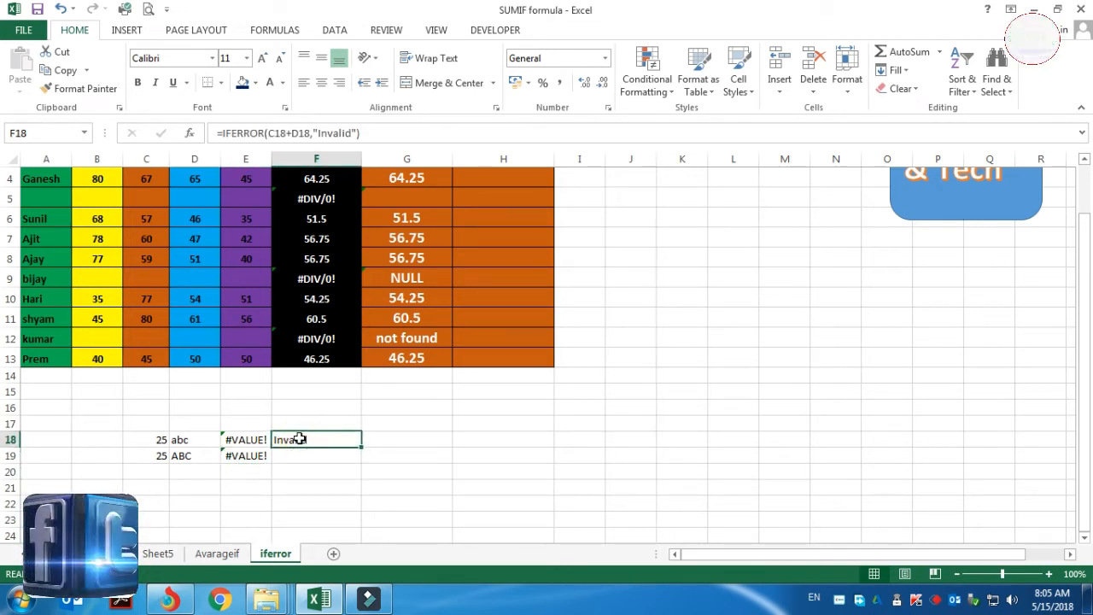
{"action": "left_click", "coordinate": [296, 454]}
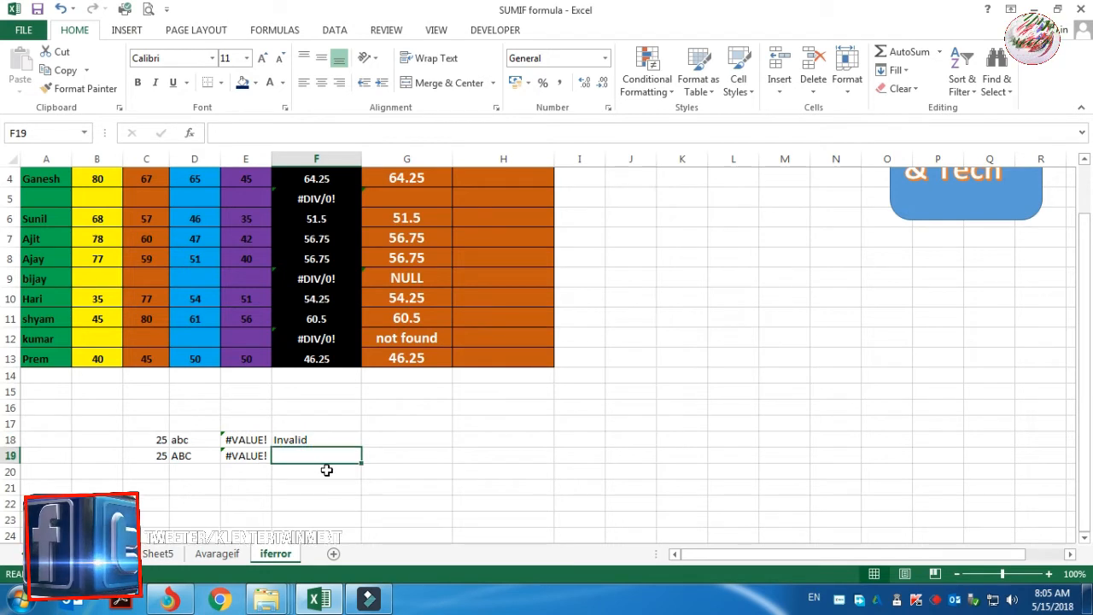
{"action": "type", "text": "="}
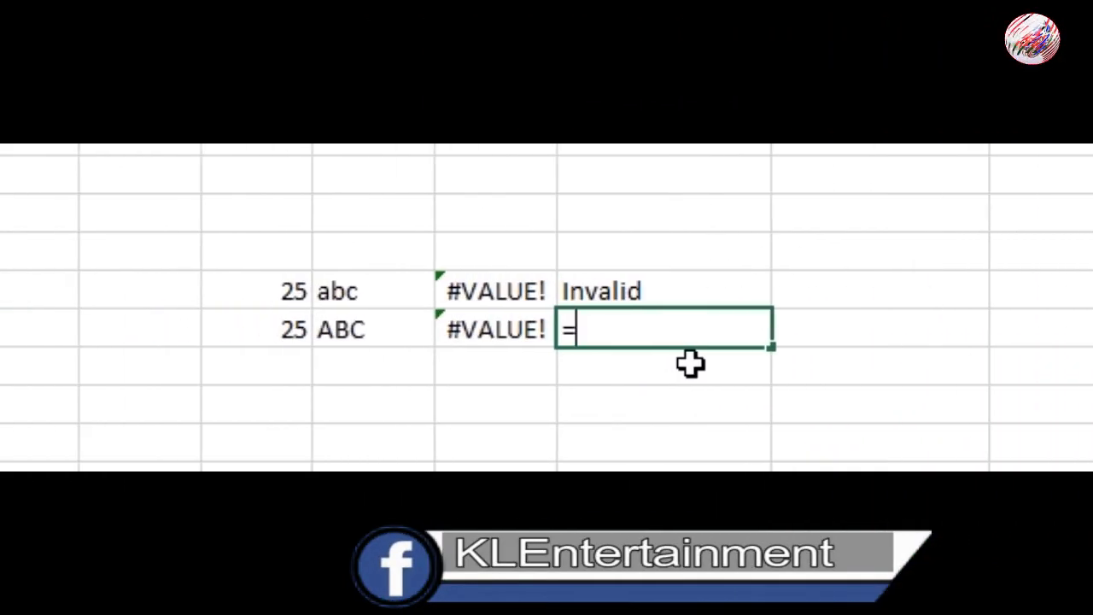
{"action": "type", "text": "IFE"}
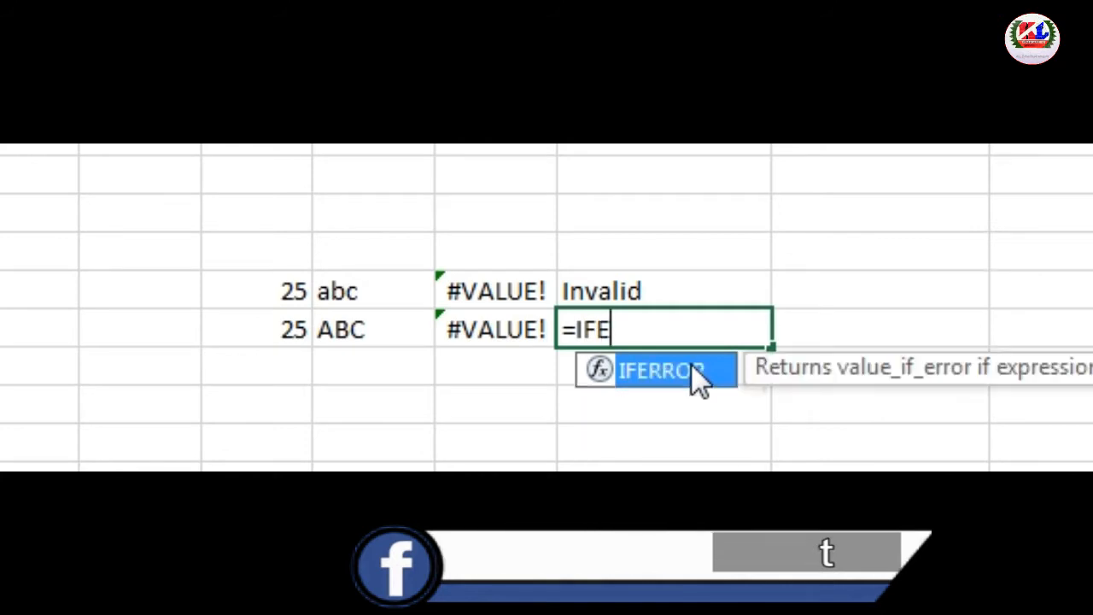
{"action": "double_click", "coordinate": [693, 367]}
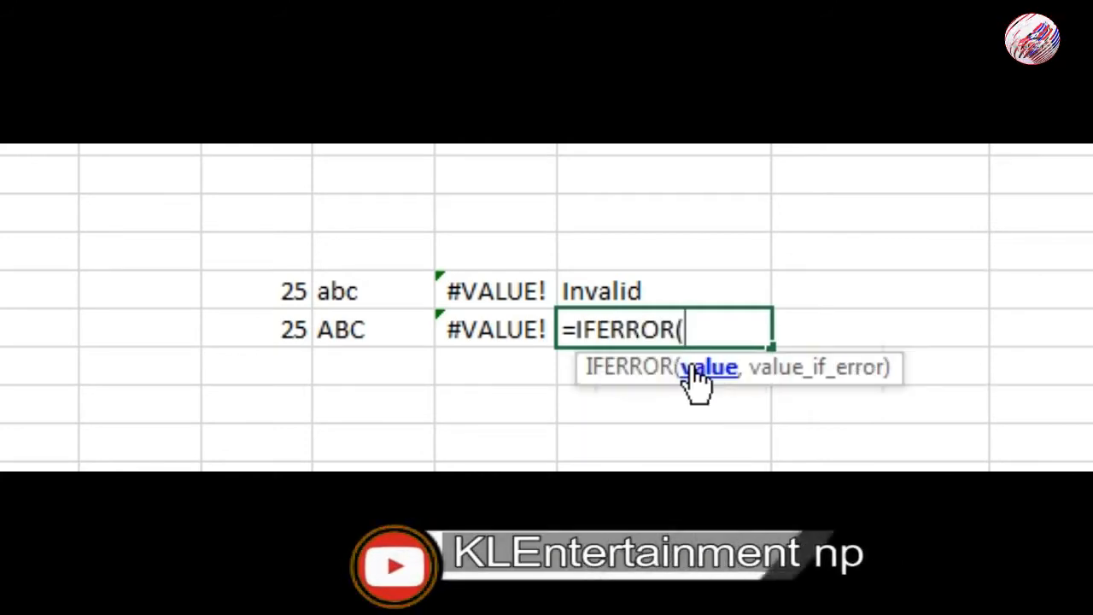
{"action": "left_click", "coordinate": [296, 333]}
{"action": "type", "text": "+"}
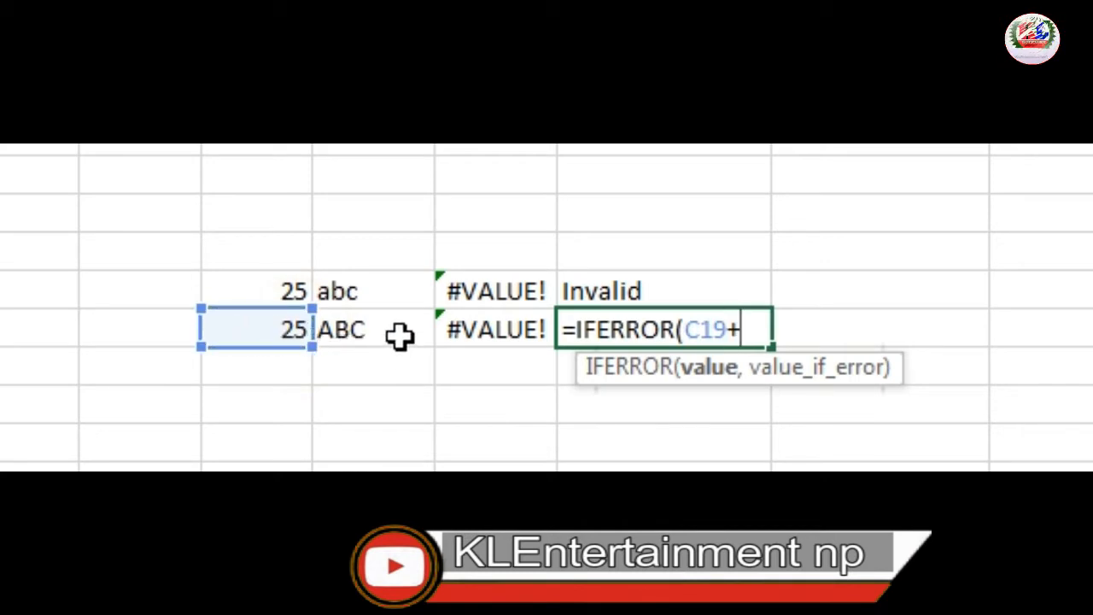
{"action": "left_click", "coordinate": [400, 335]}
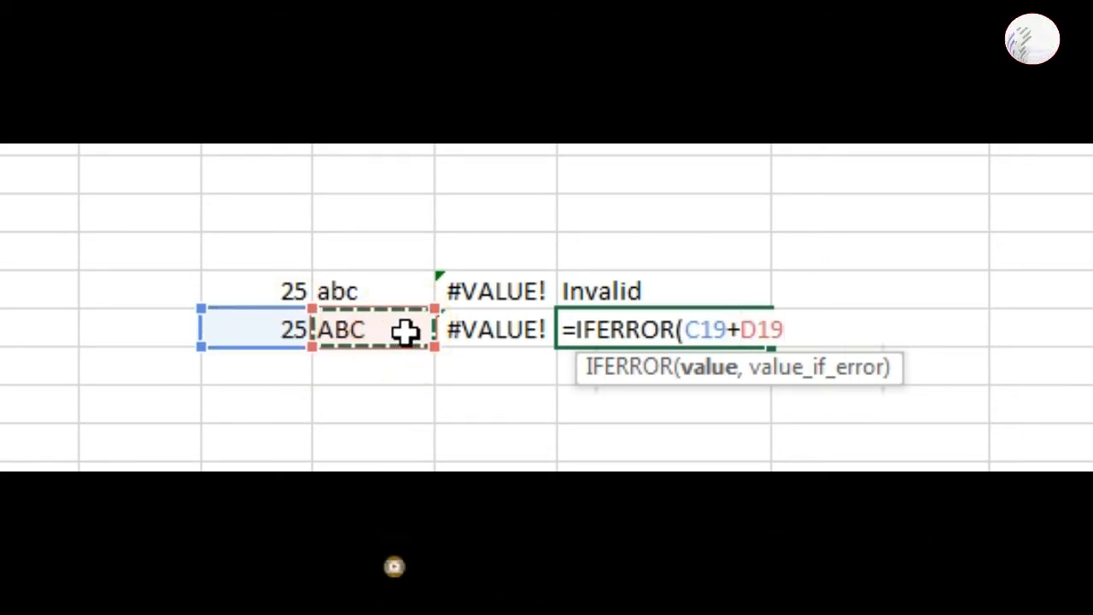
{"action": "type", "text": ","}
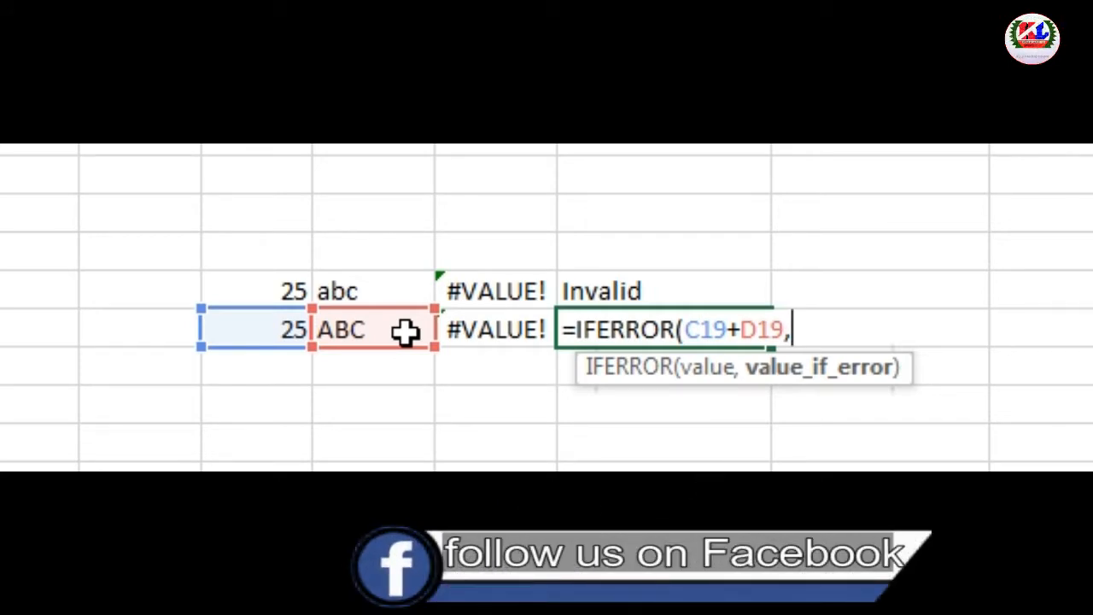
{"action": "type", "text": "\"\""}
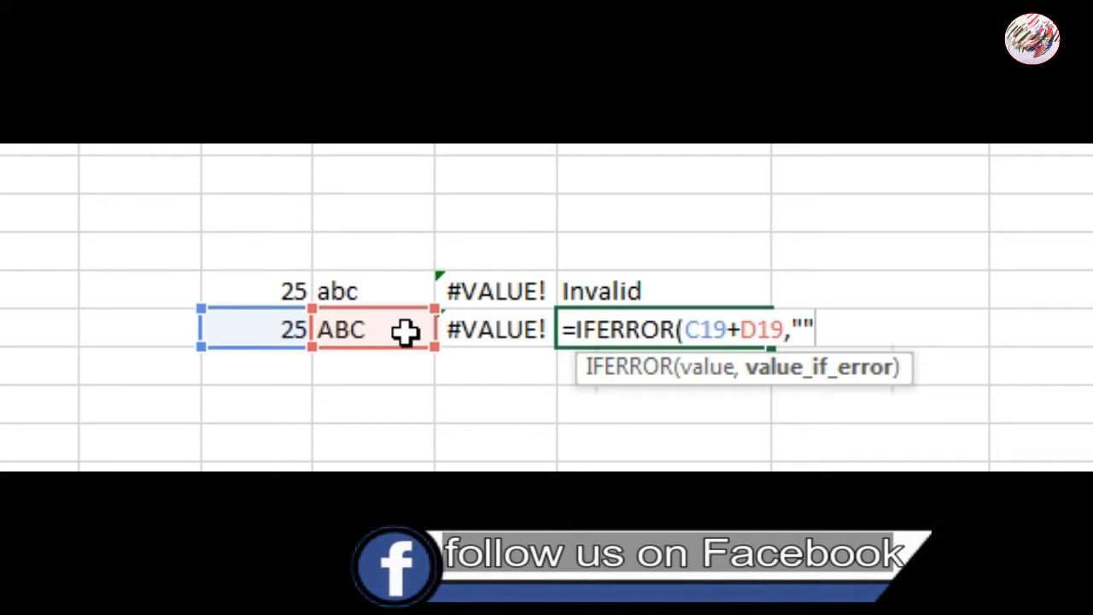
{"action": "type", "text": ")"}
{"action": "key", "text": "Return"}
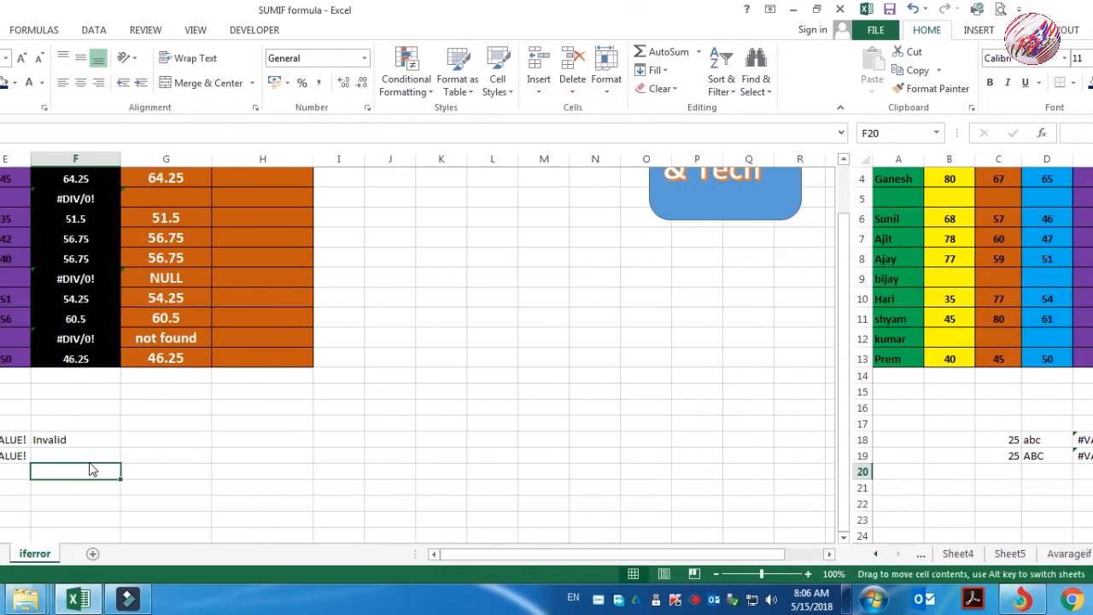
Step: Set the IFERROR fallback text in F19 to NOT FOUND and compare the cell with E19
{"action": "left_click", "coordinate": [82, 455]}
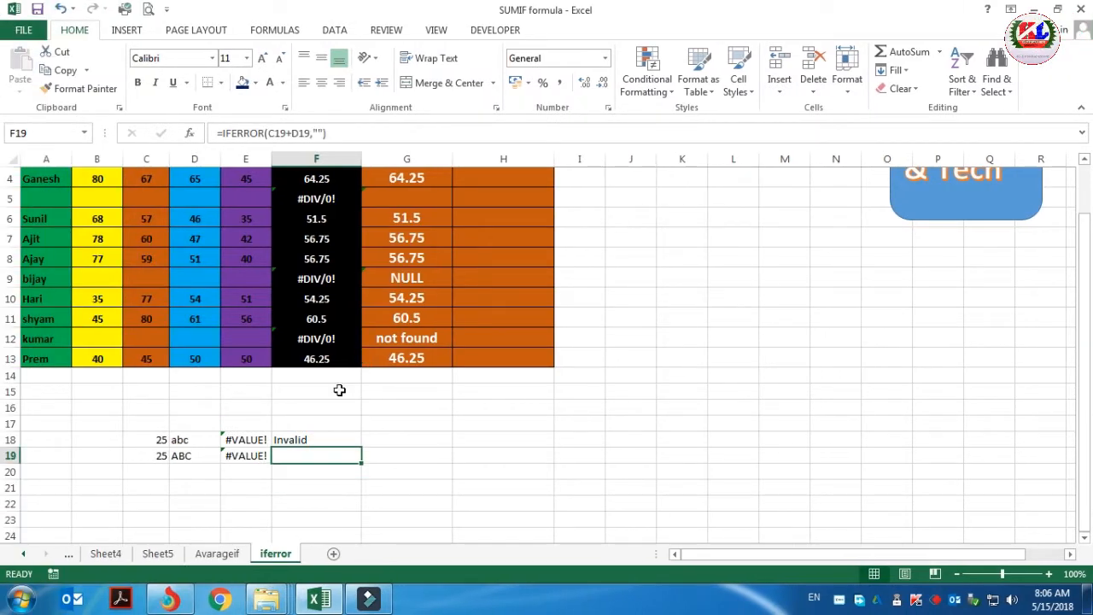
{"action": "left_click", "coordinate": [321, 133]}
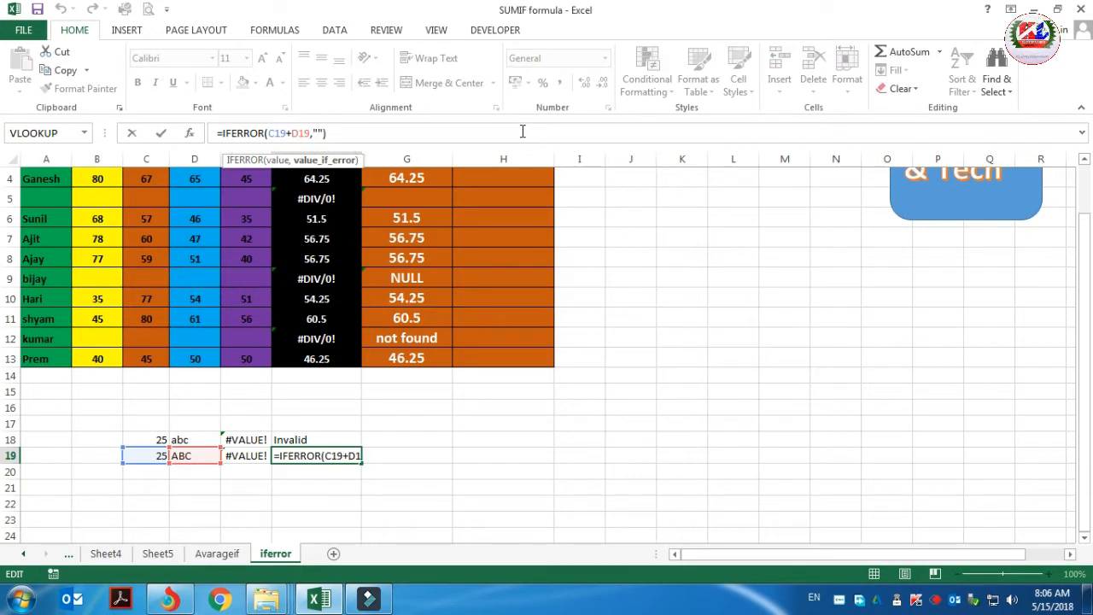
{"action": "type", "text": "NOT"}
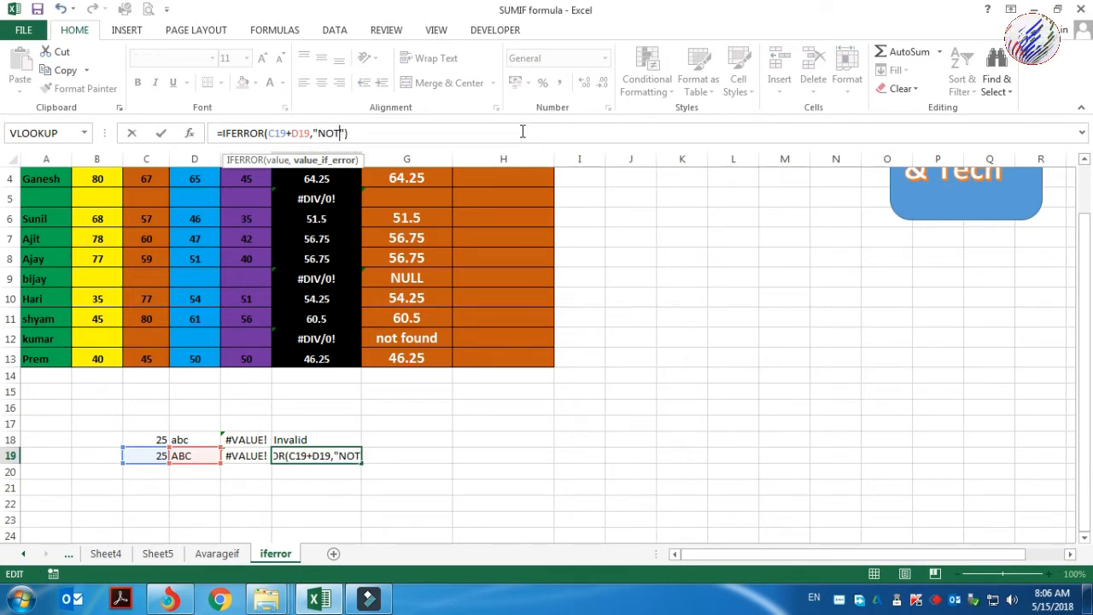
{"action": "type", "text": " FOUN"}
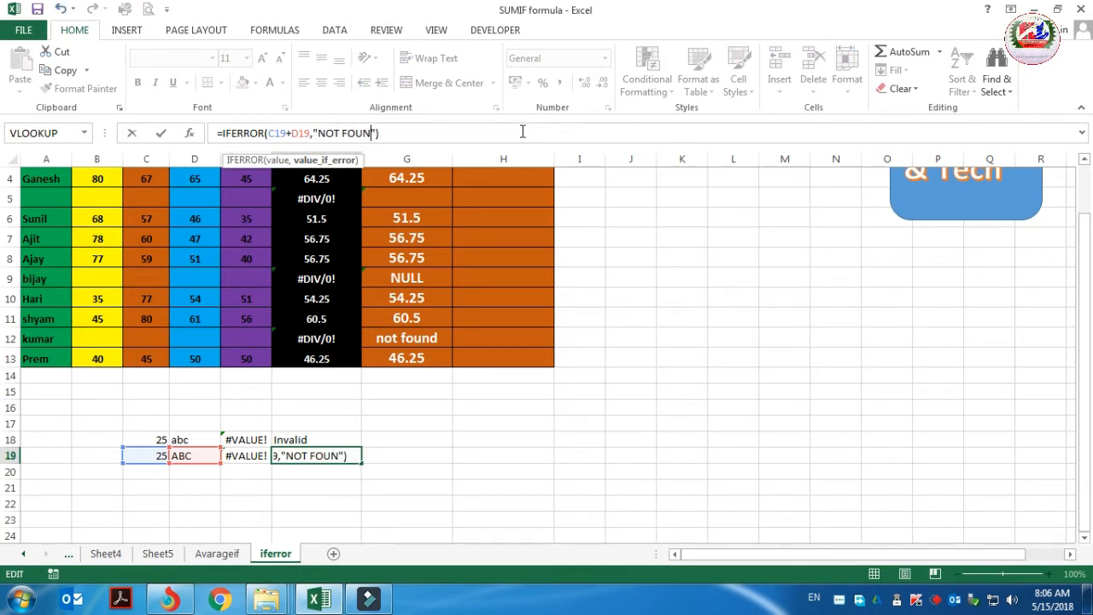
{"action": "type", "text": "D"}
{"action": "key", "text": "Return"}
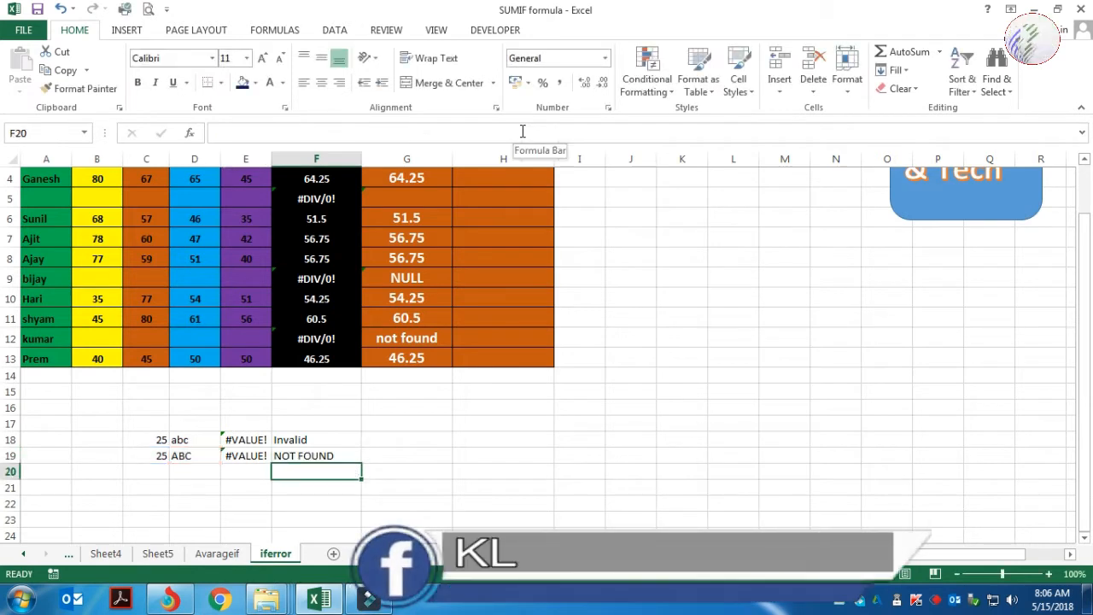
{"action": "left_click", "coordinate": [297, 454]}
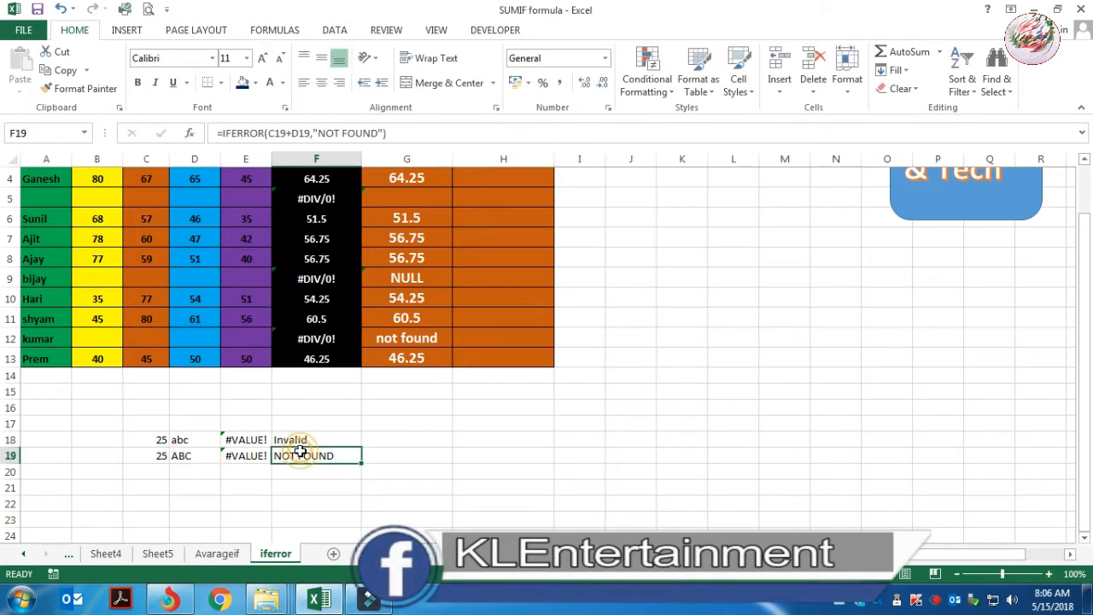
{"action": "left_click", "coordinate": [247, 454]}
Step: Replace the fallback text in the F19 IFERROR formula with INVALID
{"action": "left_click", "coordinate": [295, 455]}
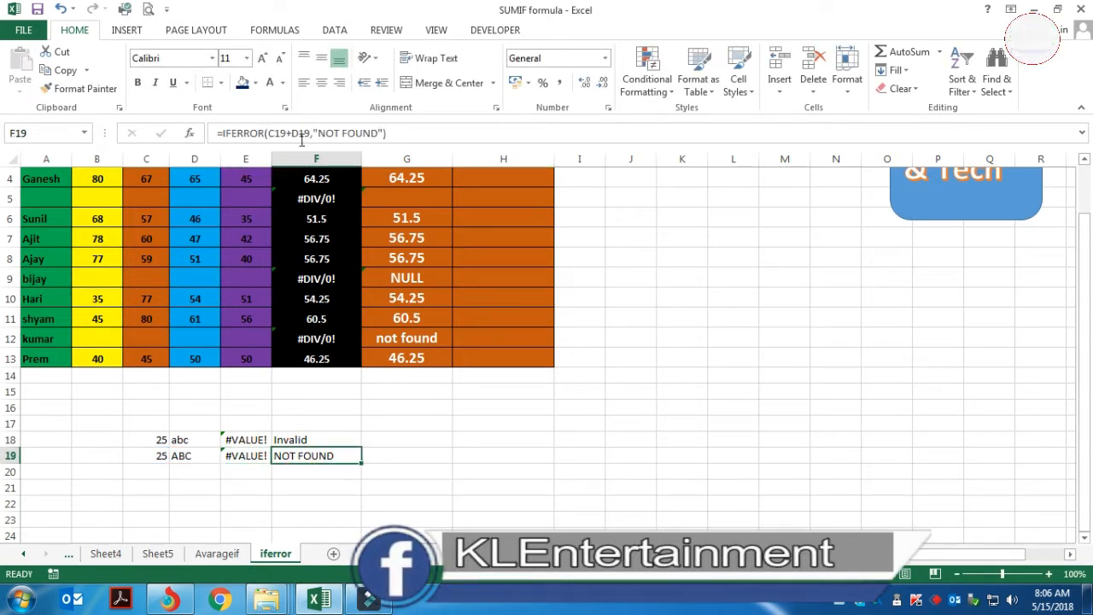
{"action": "left_click", "coordinate": [380, 135]}
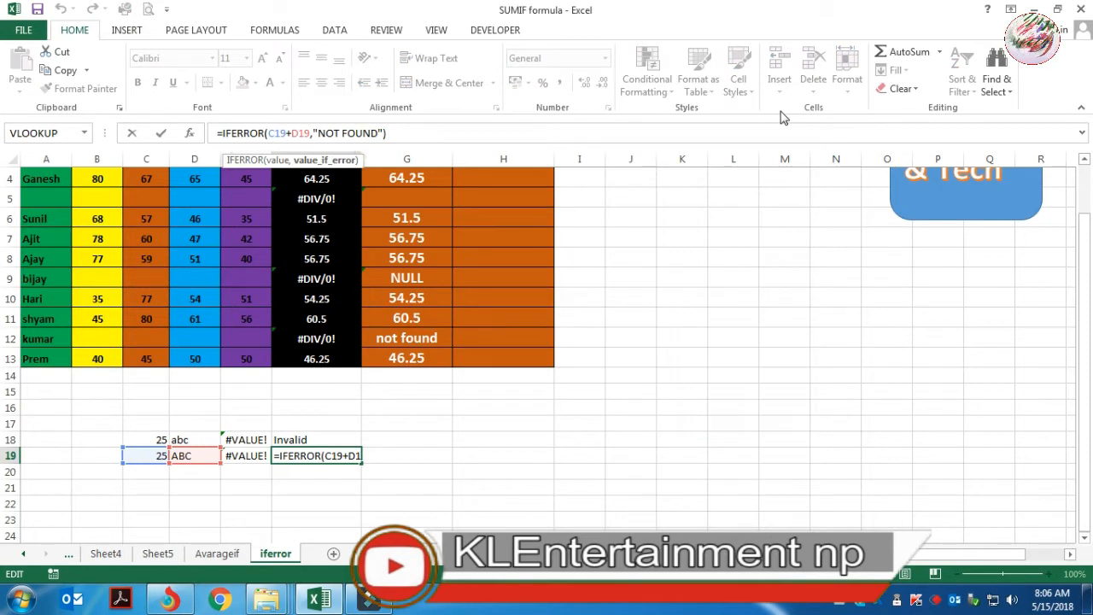
{"action": "key", "text": "BackSpace"}
{"action": "key", "text": "BackSpace"}
{"action": "key", "text": "BackSpace"}
{"action": "key", "text": "BackSpace"}
{"action": "key", "text": "BackSpace"}
{"action": "key", "text": "BackSpace"}
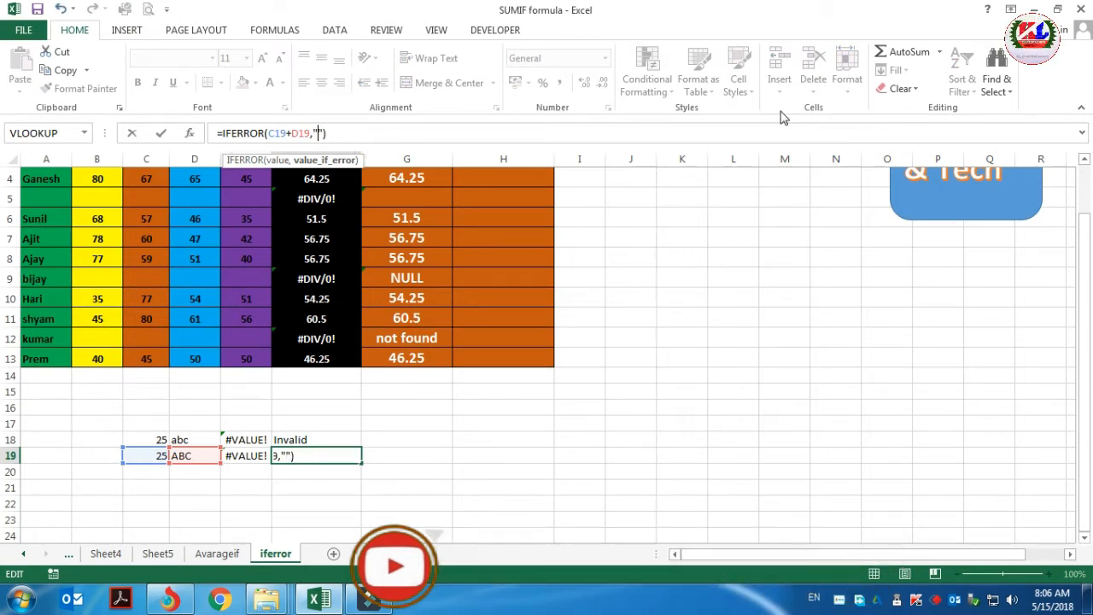
{"action": "type", "text": "INVALID"}
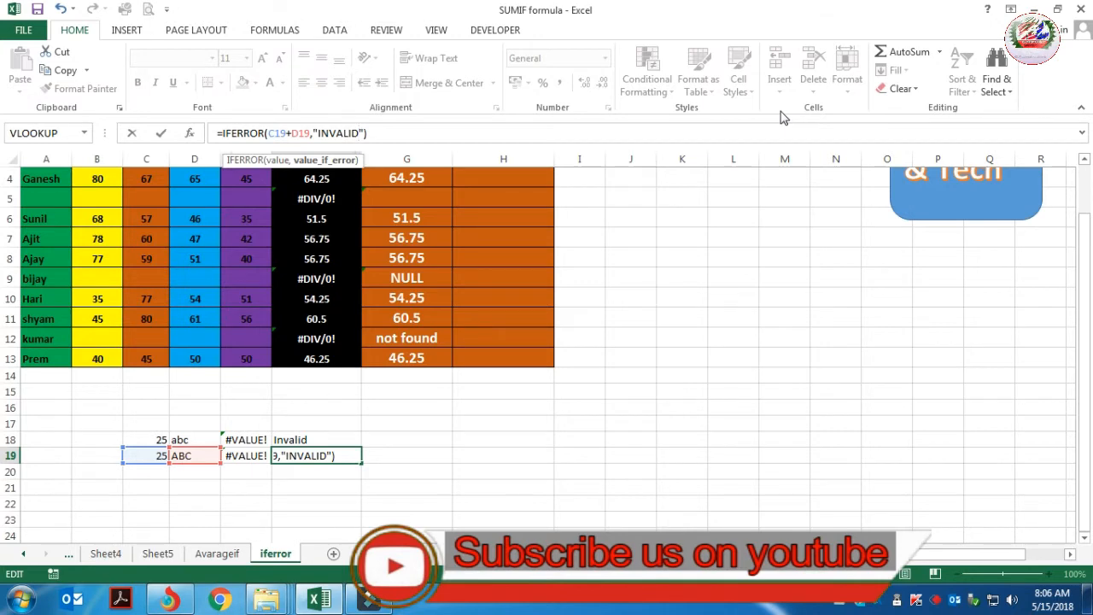
{"action": "key", "text": "Return"}
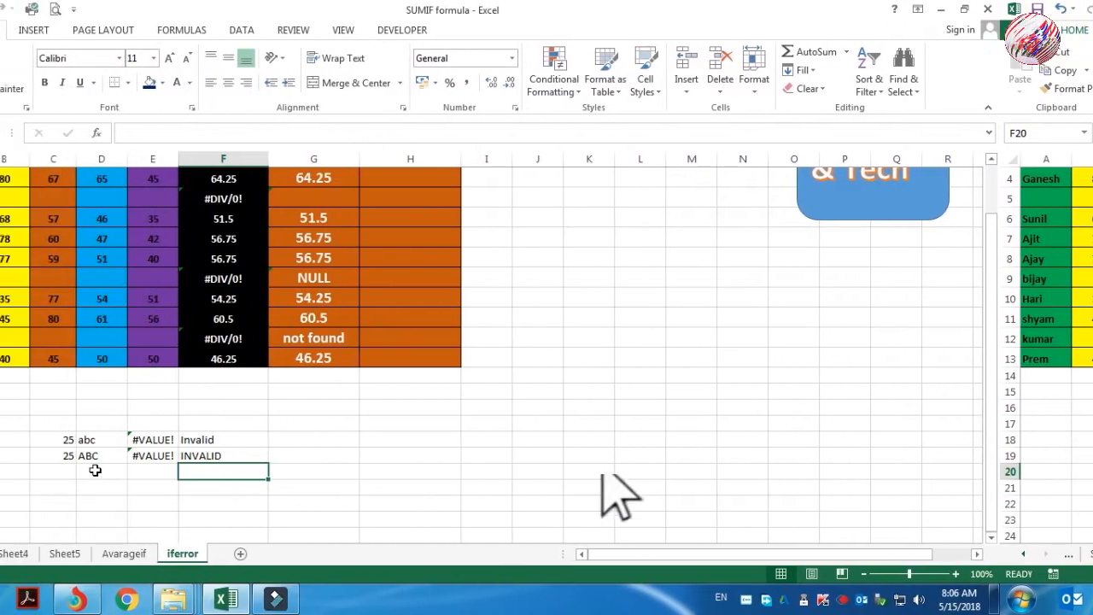
Step: Review the IFERROR average in G3 and enter a plain =AVERAGE(B3:E3) formula in H3
{"action": "scroll", "coordinate": [740, 370], "scroll_direction": "up", "scroll_amount": 1}
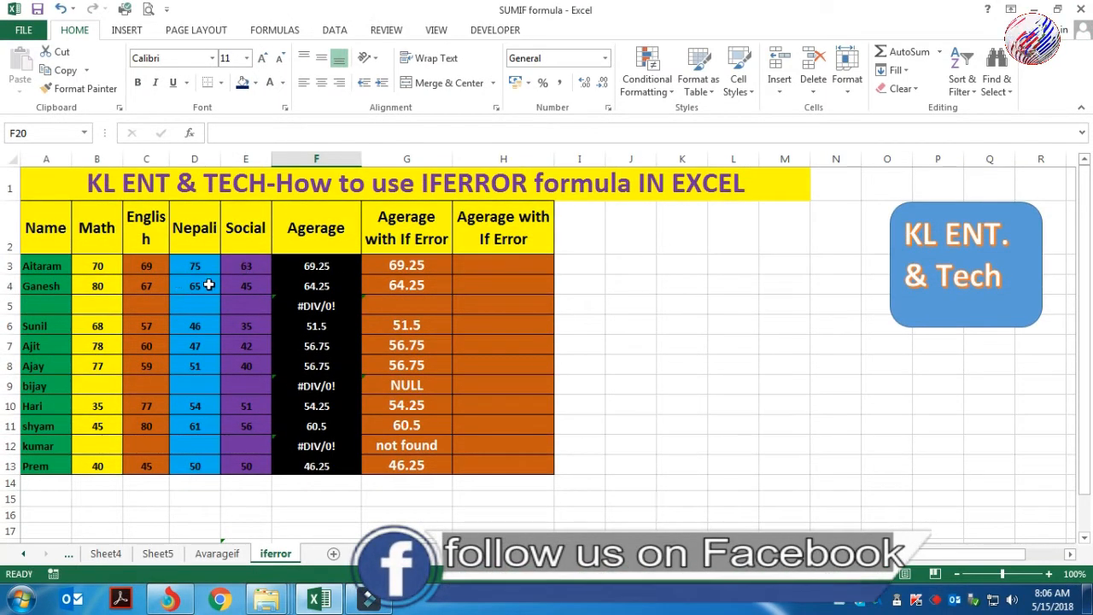
{"action": "left_click", "coordinate": [529, 262]}
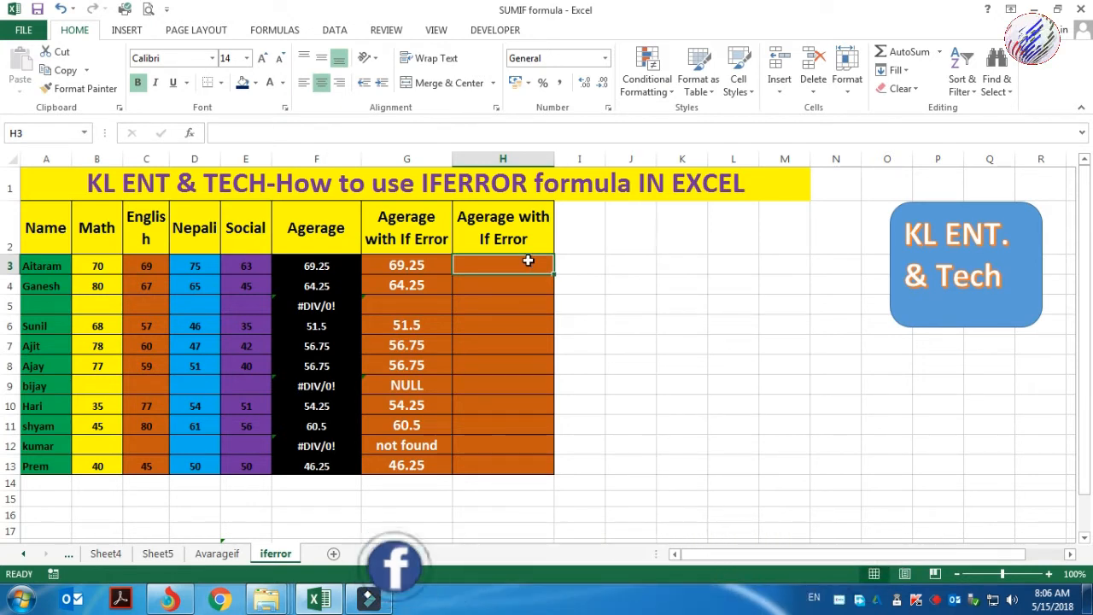
{"action": "left_click", "coordinate": [411, 265]}
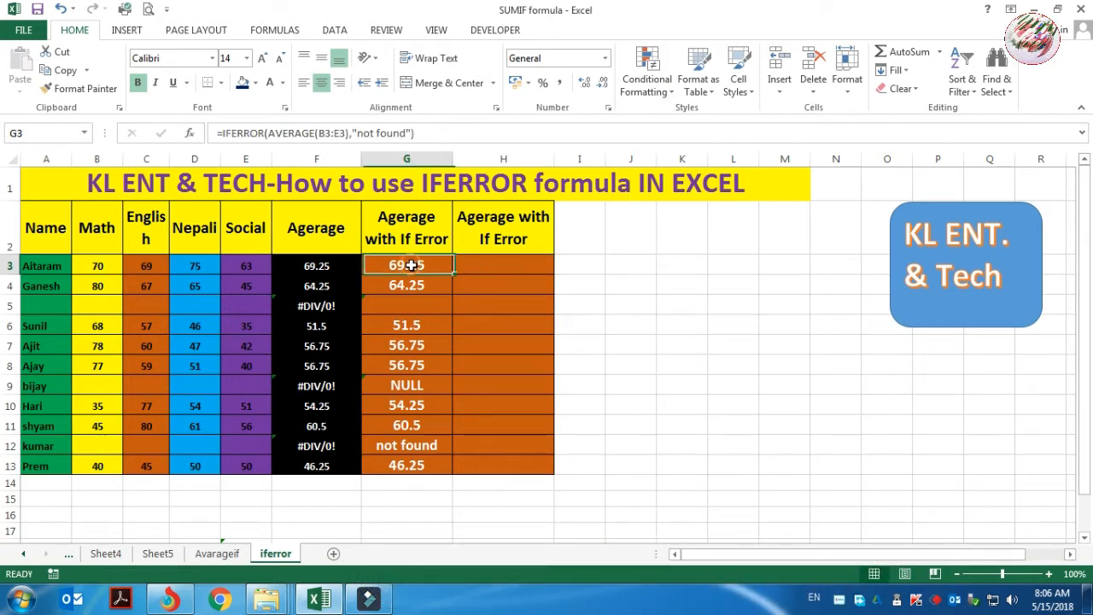
{"action": "left_click", "coordinate": [508, 270]}
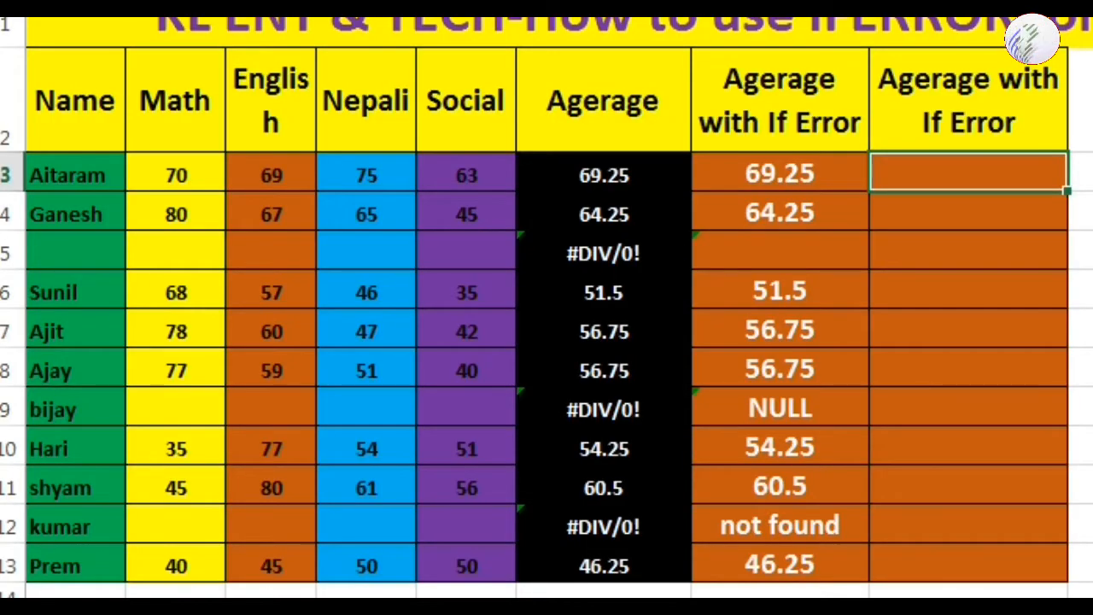
{"action": "type", "text": "="}
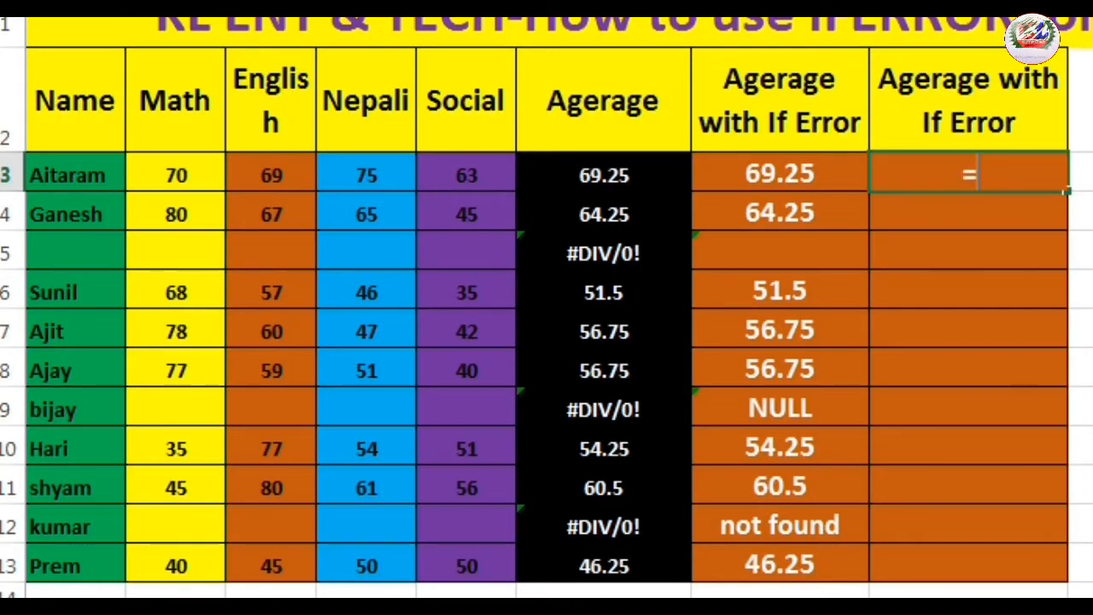
{"action": "type", "text": "AVE"}
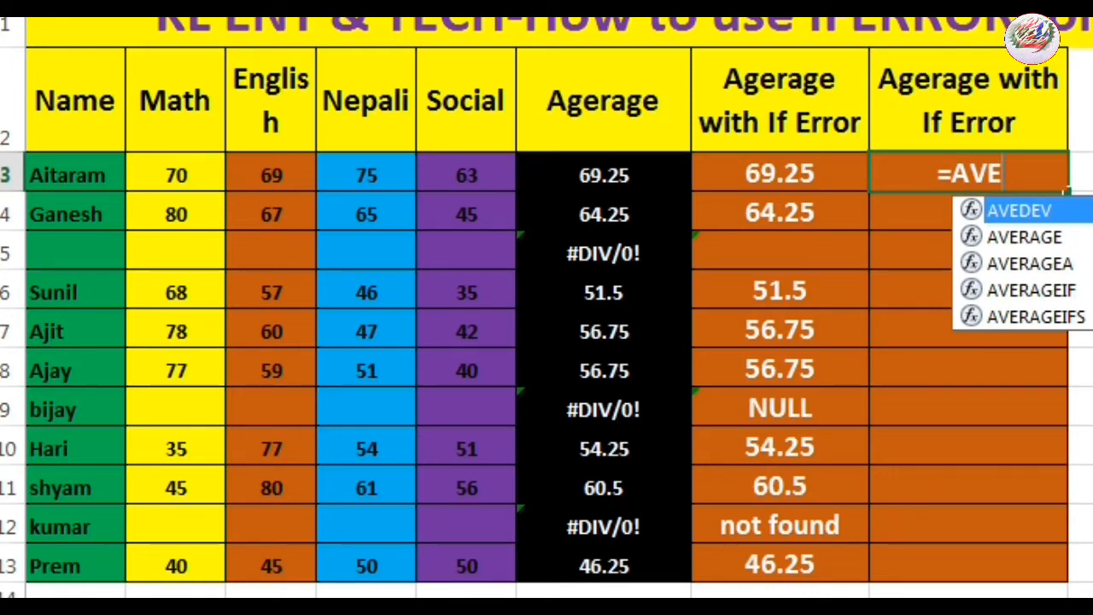
{"action": "type", "text": "G"}
{"action": "key", "text": "BackSpace"}
{"action": "type", "text": "R"}
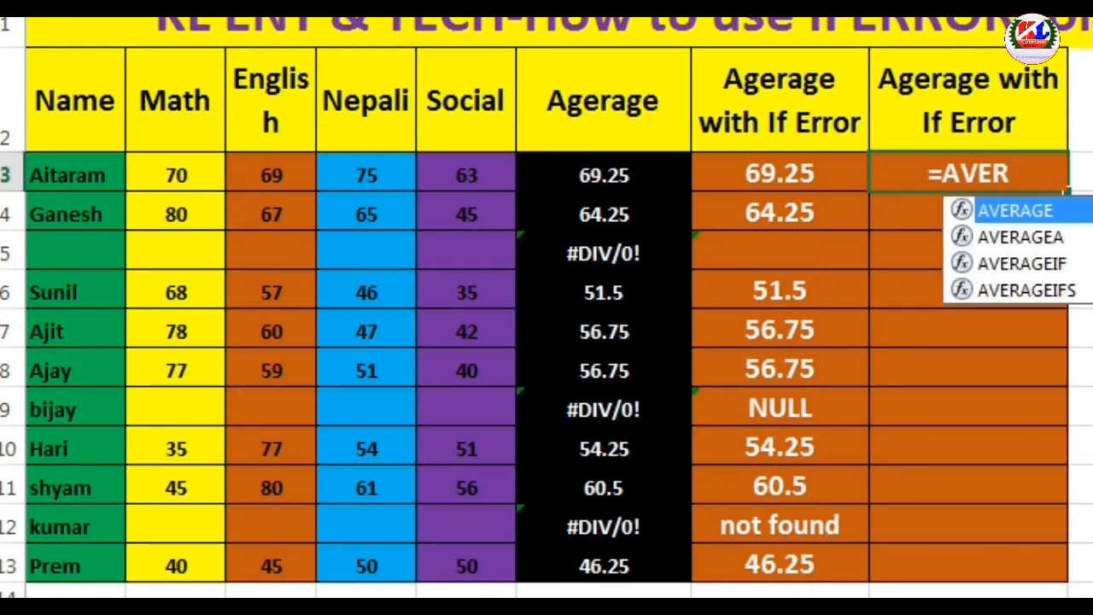
{"action": "key", "text": "Tab"}
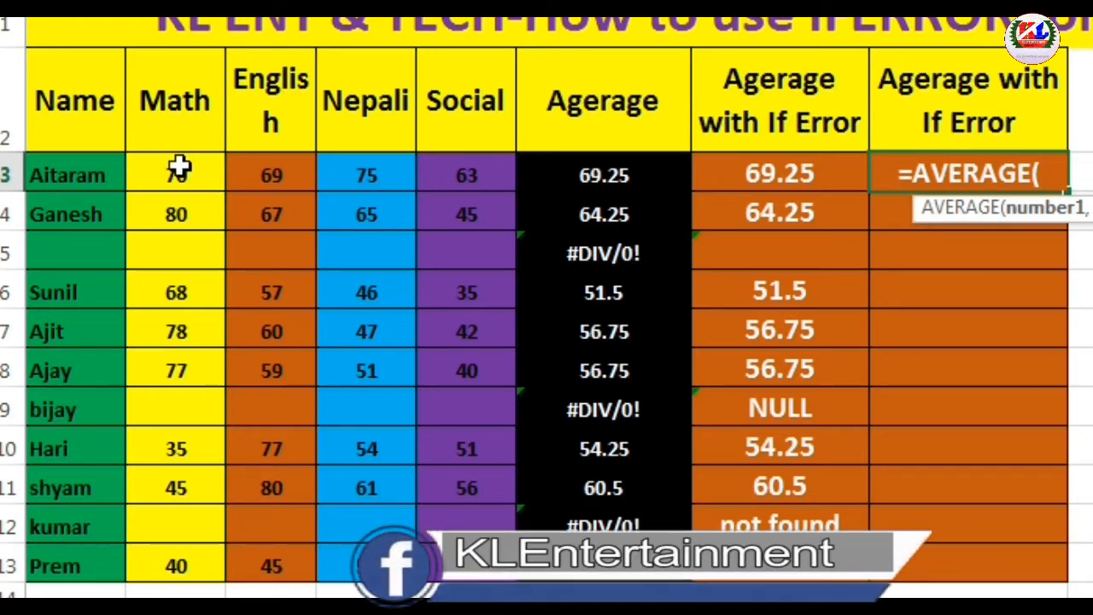
{"action": "left_click_drag", "start_coordinate": [179, 168], "coordinate": [479, 170]}
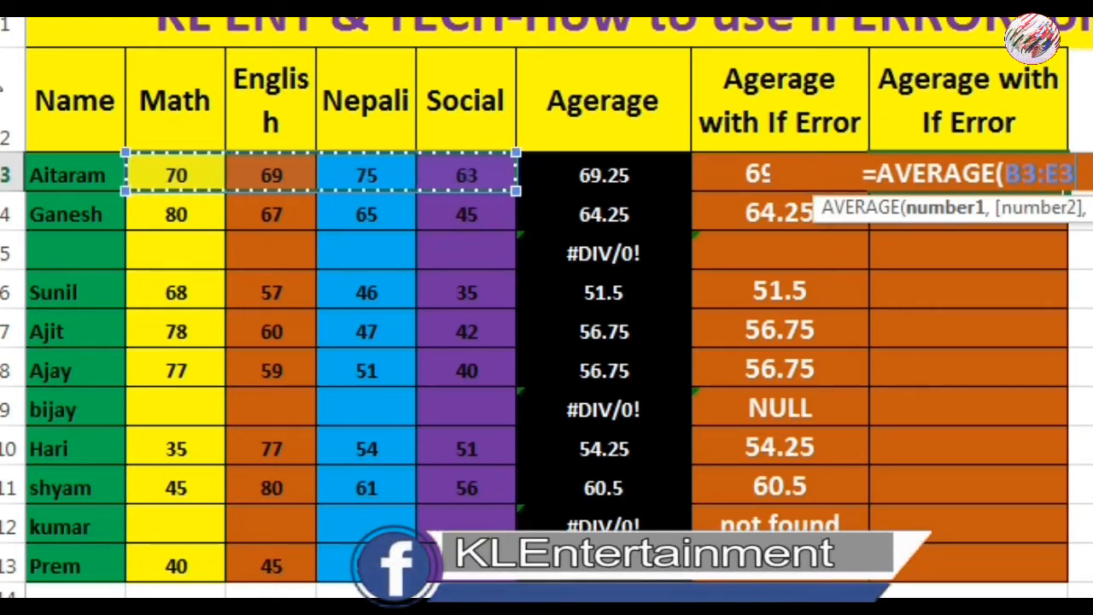
{"action": "key", "text": "Return"}
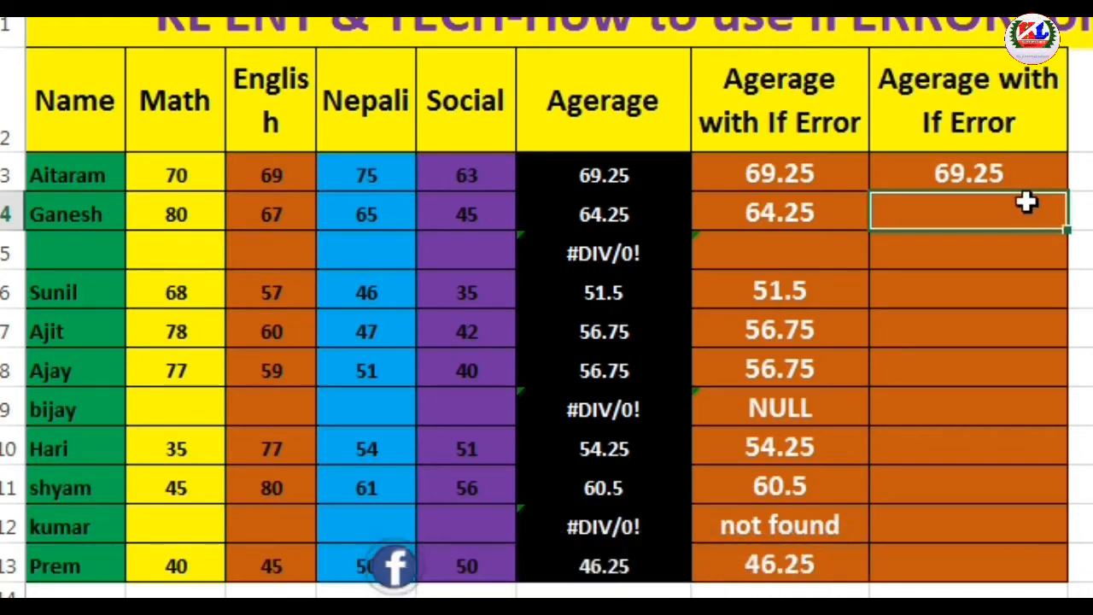
Step: Fill the average formula from H3 down through H13 and inspect cells H5 and H9
{"action": "left_click", "coordinate": [1000, 173]}
{"action": "left_click_drag", "start_coordinate": [1073, 196], "coordinate": [1083, 578]}
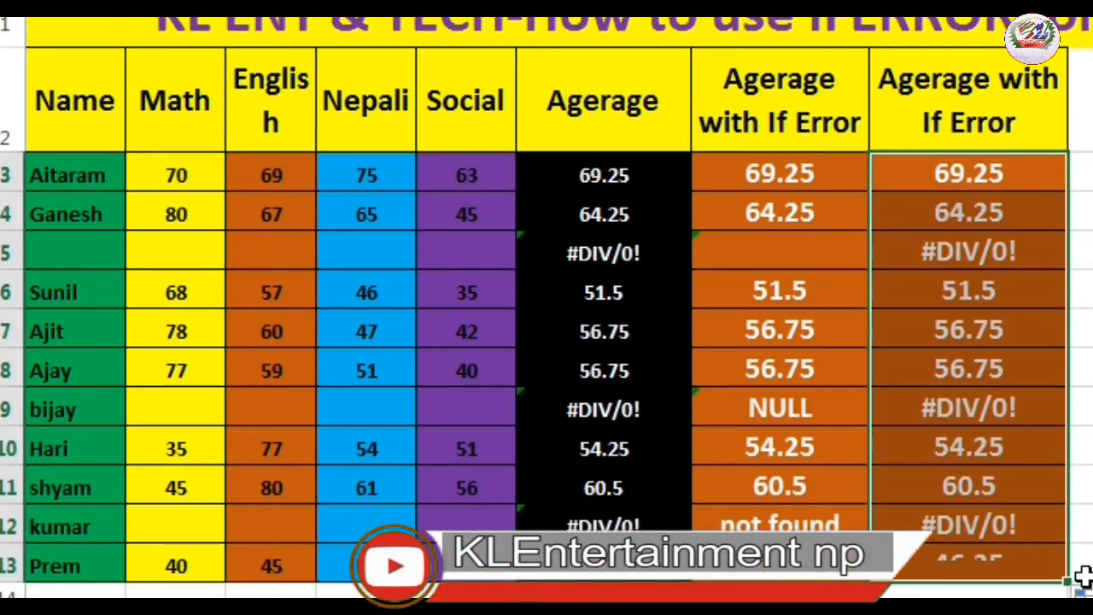
{"action": "left_click", "coordinate": [973, 254]}
{"action": "left_click", "coordinate": [1018, 419]}
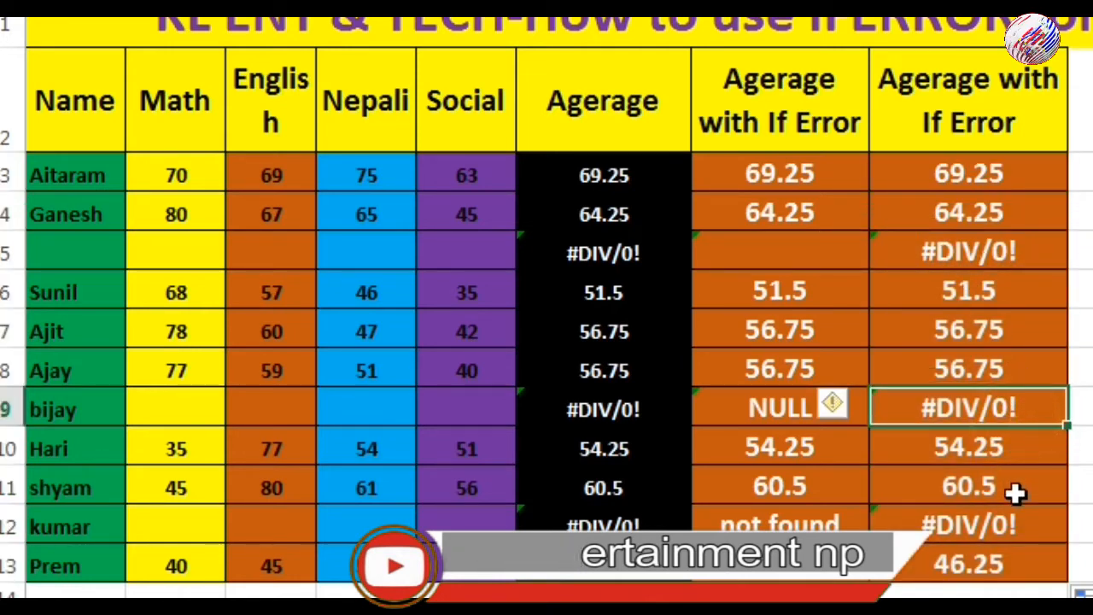